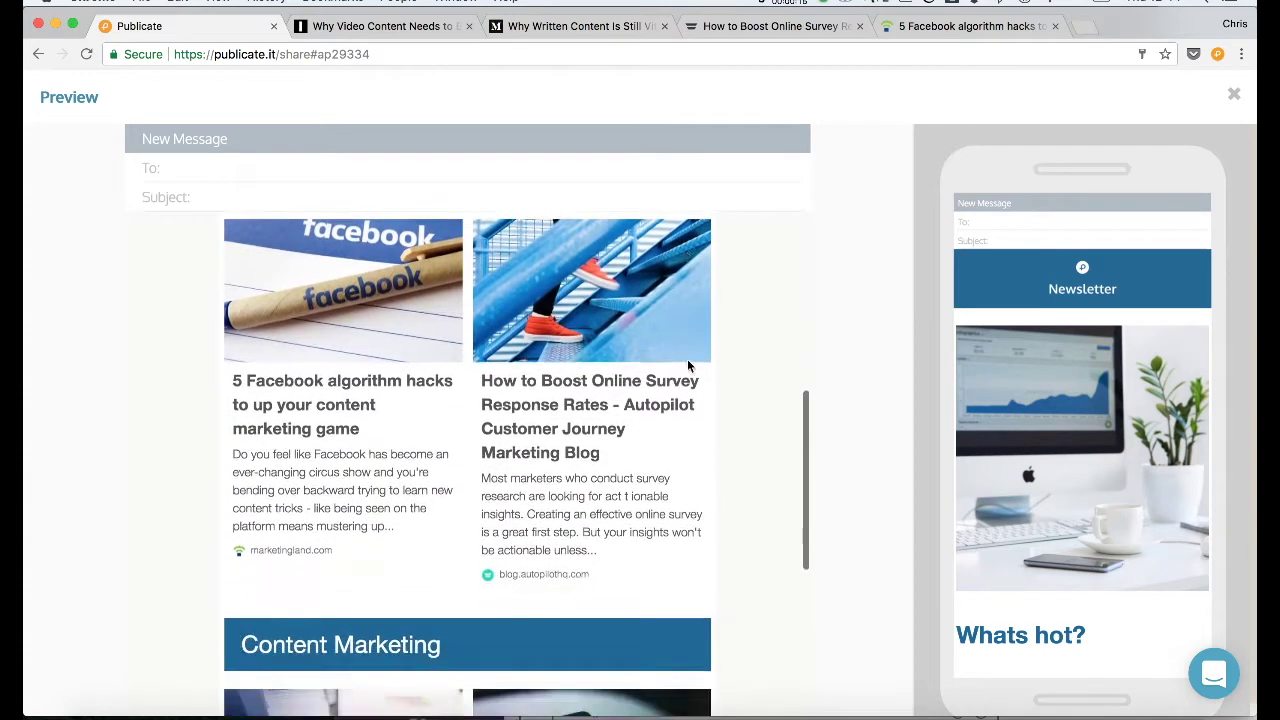
Scroll through the finished newsletter preview to review it
{"action": "scroll", "coordinate": [687, 366], "scroll_direction": "down", "scroll_amount": 2}
{"action": "scroll", "coordinate": [687, 366], "scroll_direction": "up", "scroll_amount": 6}
{"action": "scroll", "coordinate": [1022, 356], "scroll_direction": "down", "scroll_amount": 3}
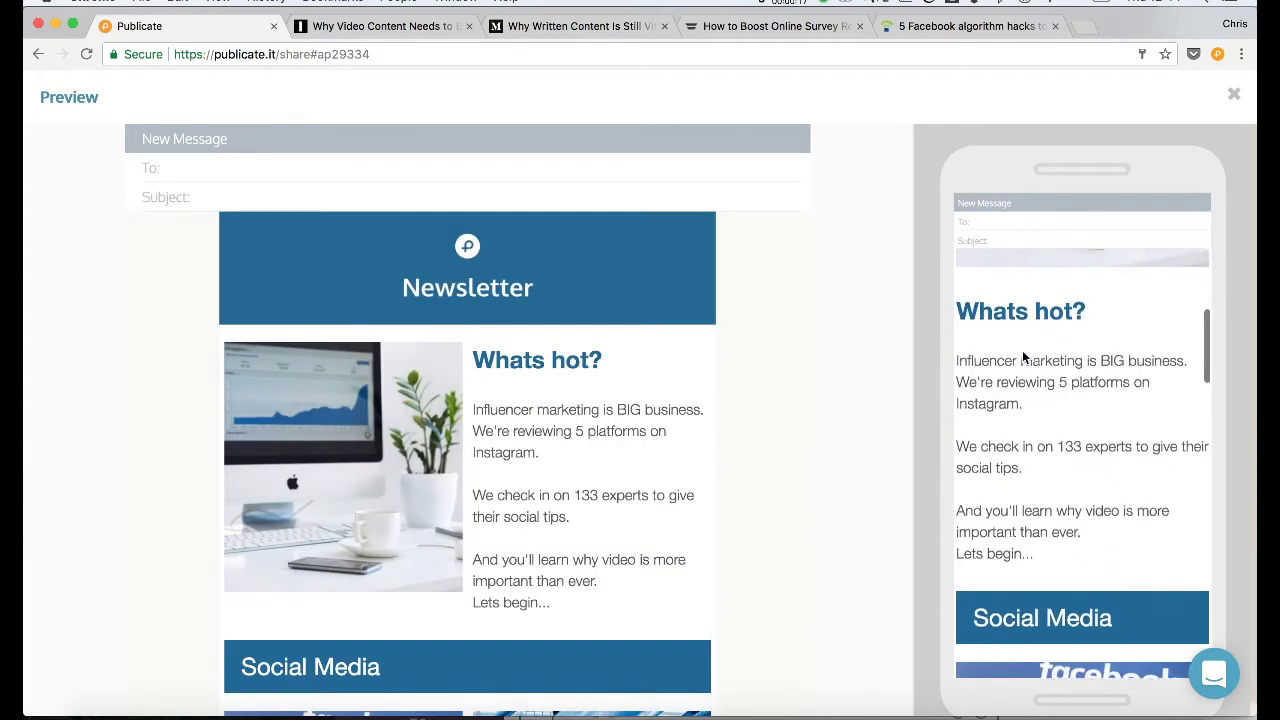
{"action": "scroll", "coordinate": [1022, 350], "scroll_direction": "up", "scroll_amount": 3}
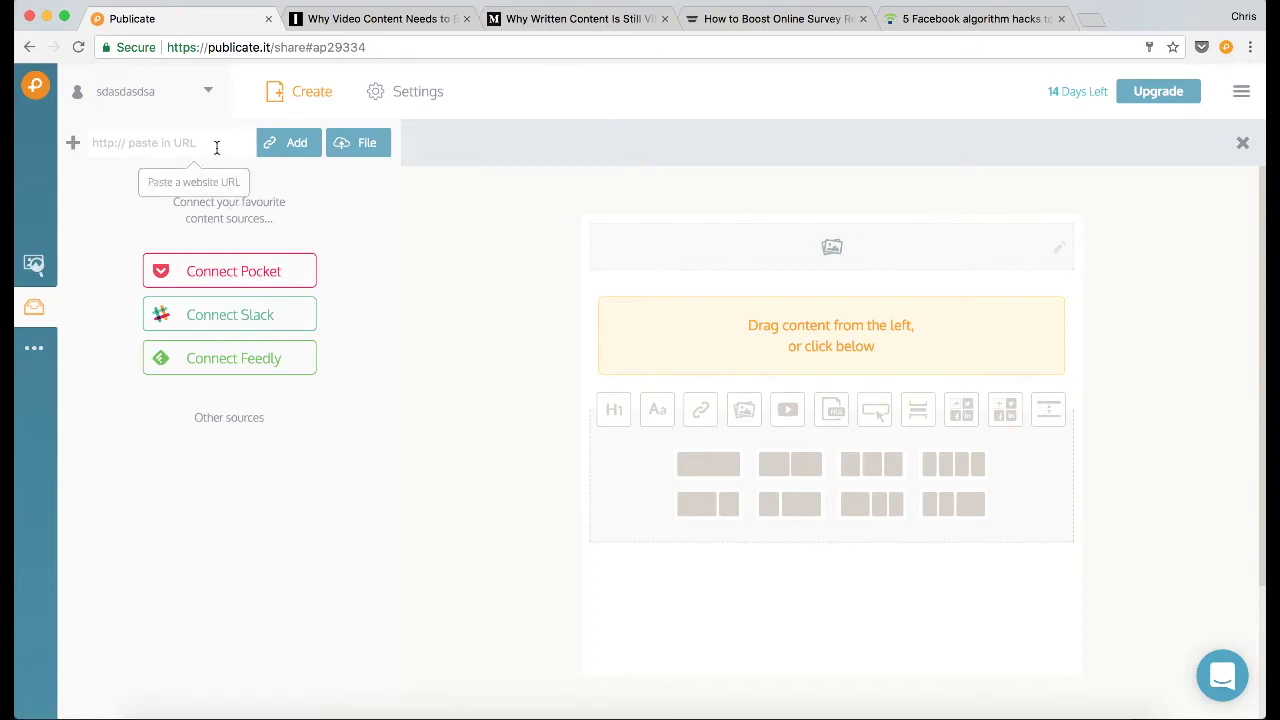
Clip the video content, written content, survey and Facebook algorithm articles into the Publicate library
{"action": "left_click", "coordinate": [391, 20]}
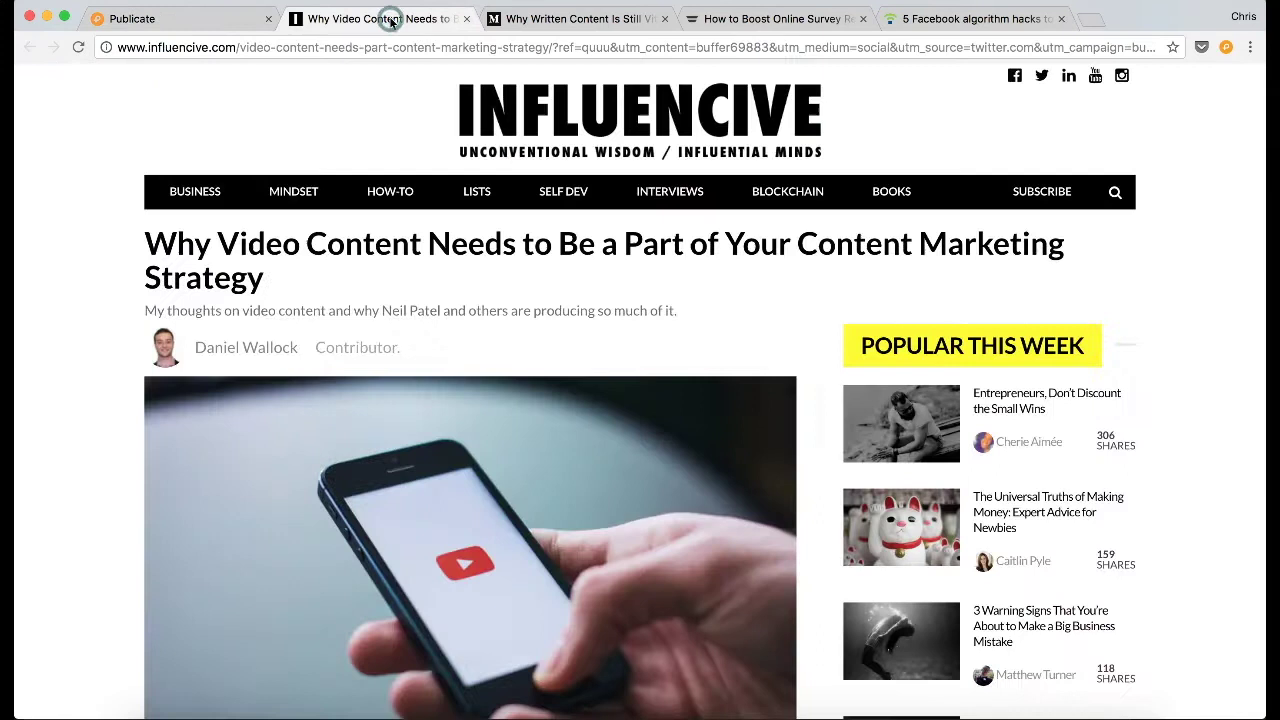
{"action": "left_click", "coordinate": [1226, 48]}
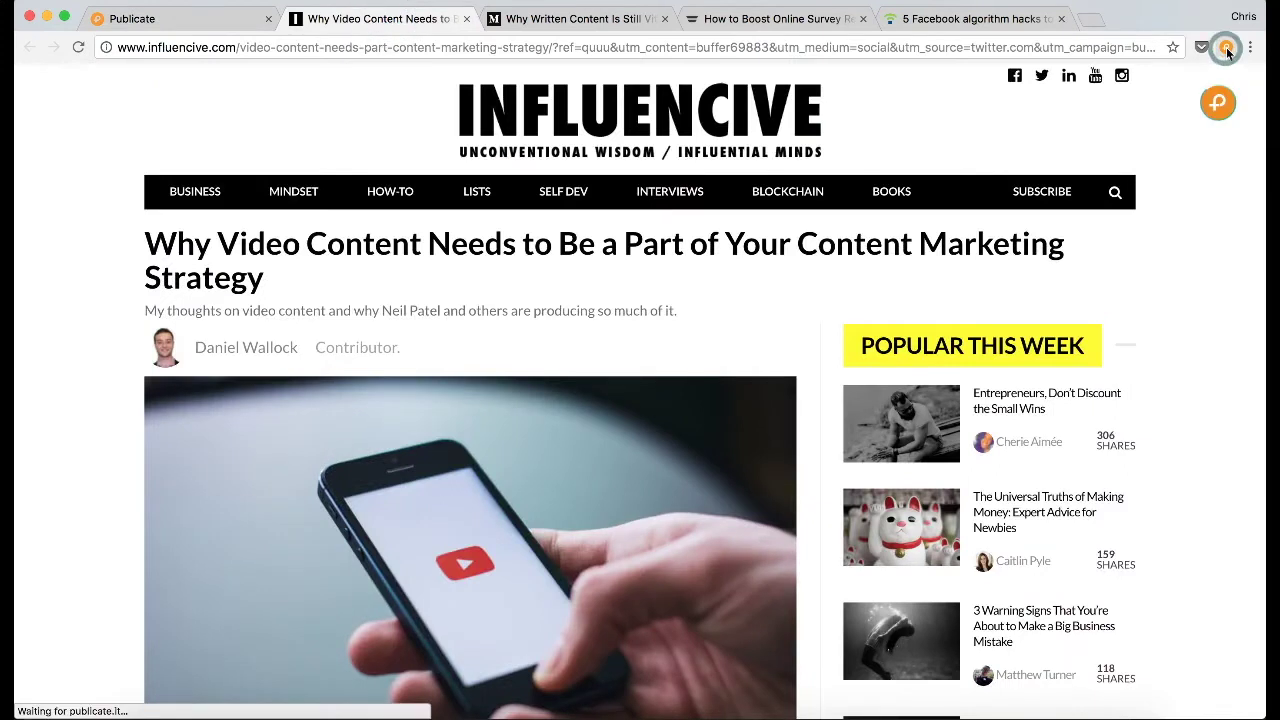
{"action": "left_click", "coordinate": [603, 27]}
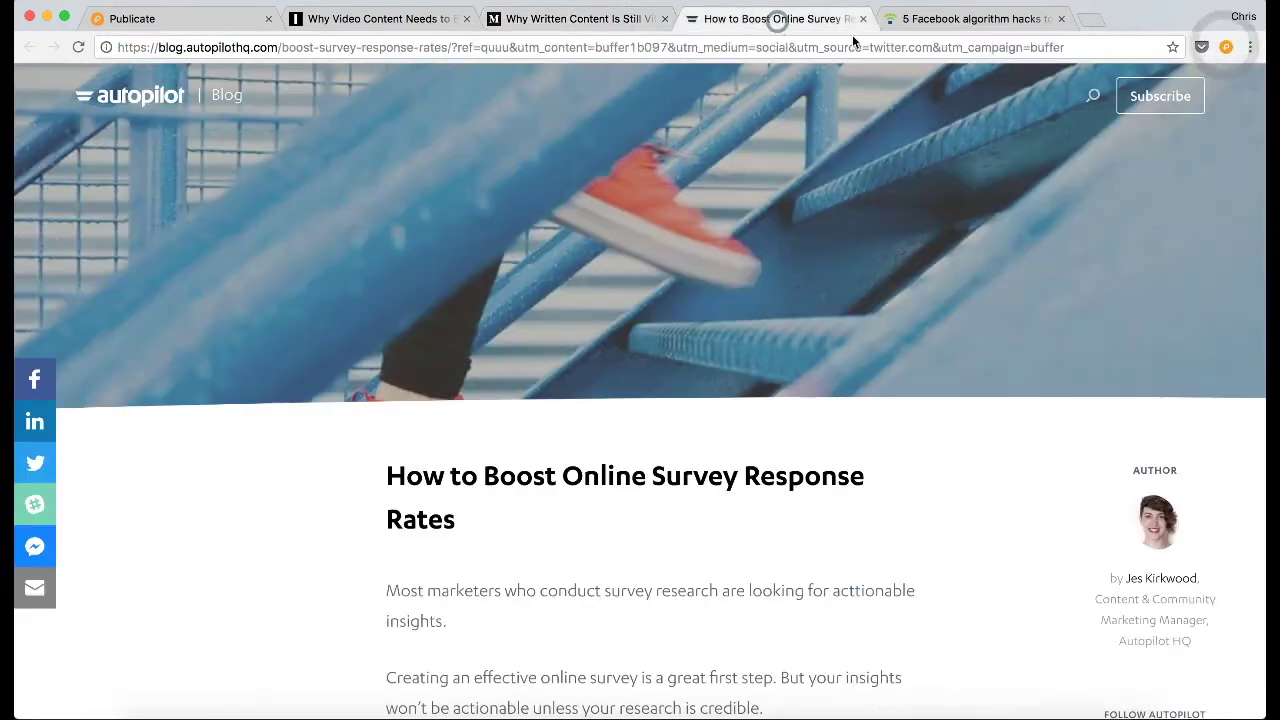
{"action": "left_click", "coordinate": [776, 20]}
{"action": "left_click", "coordinate": [1228, 48]}
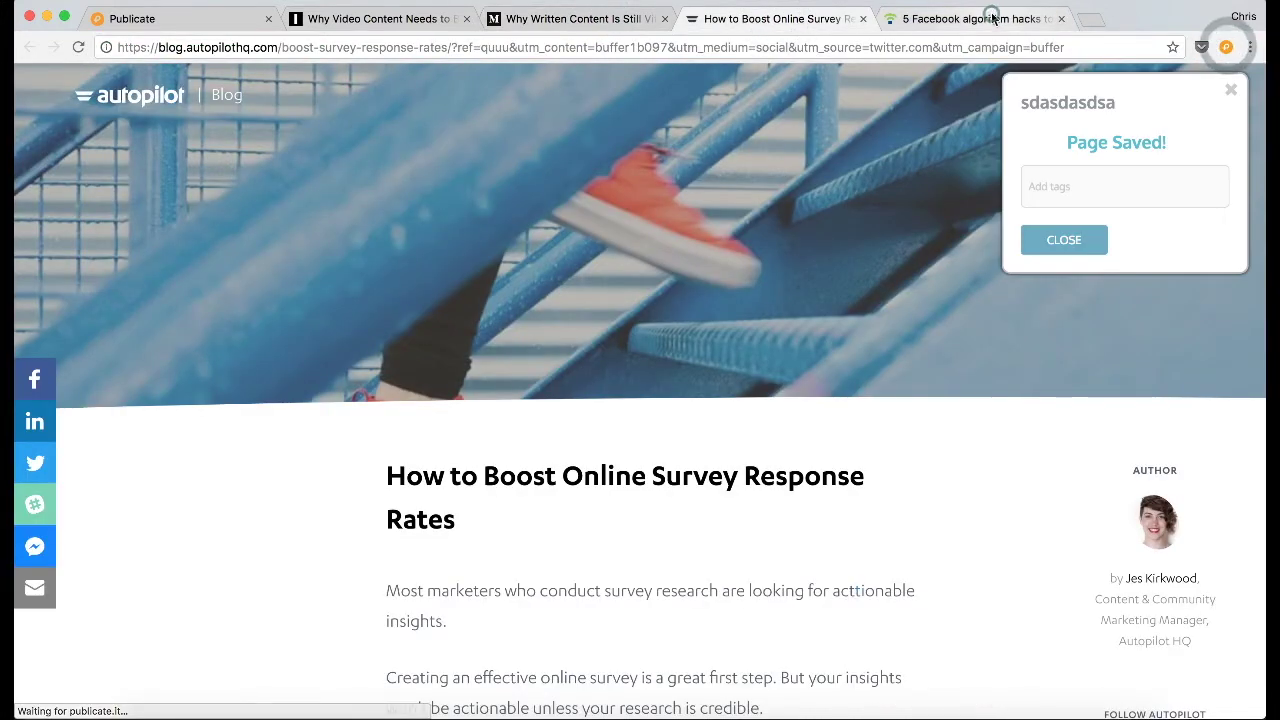
{"action": "left_click", "coordinate": [985, 19]}
{"action": "key", "text": "super+1"}
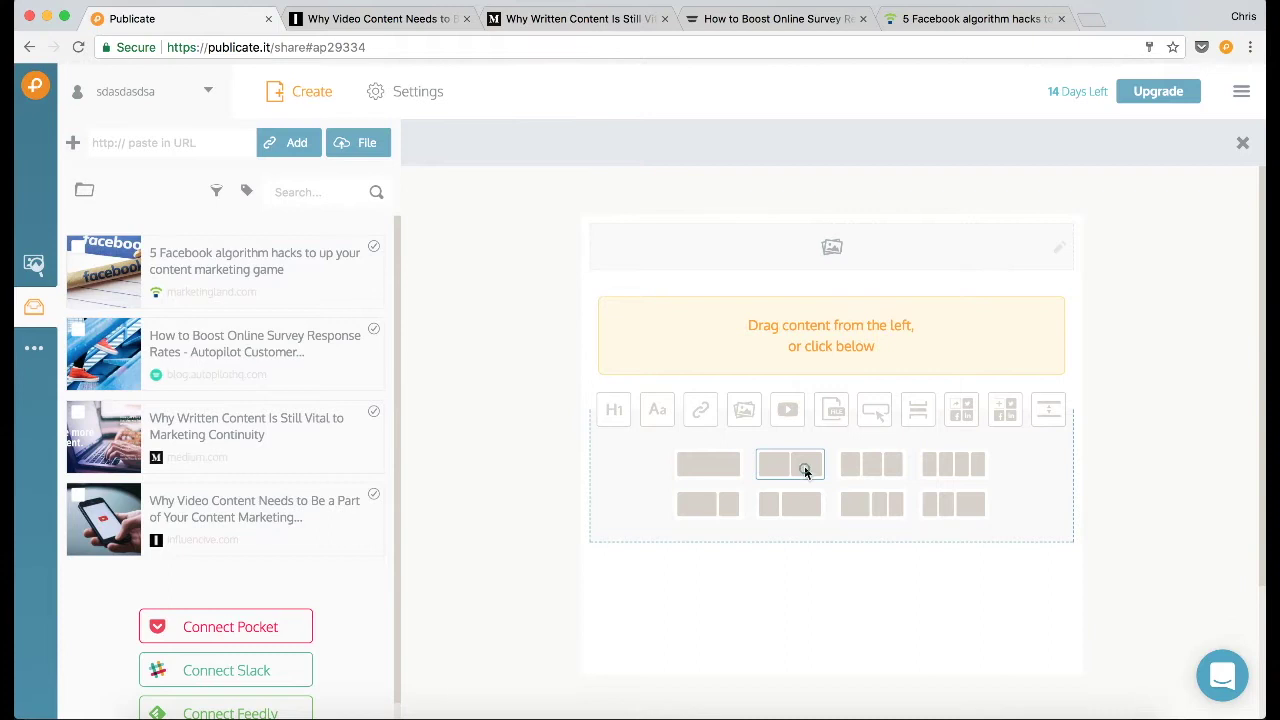
Add a two-column row holding the written content article left and video content article right
{"action": "left_click", "coordinate": [805, 468]}
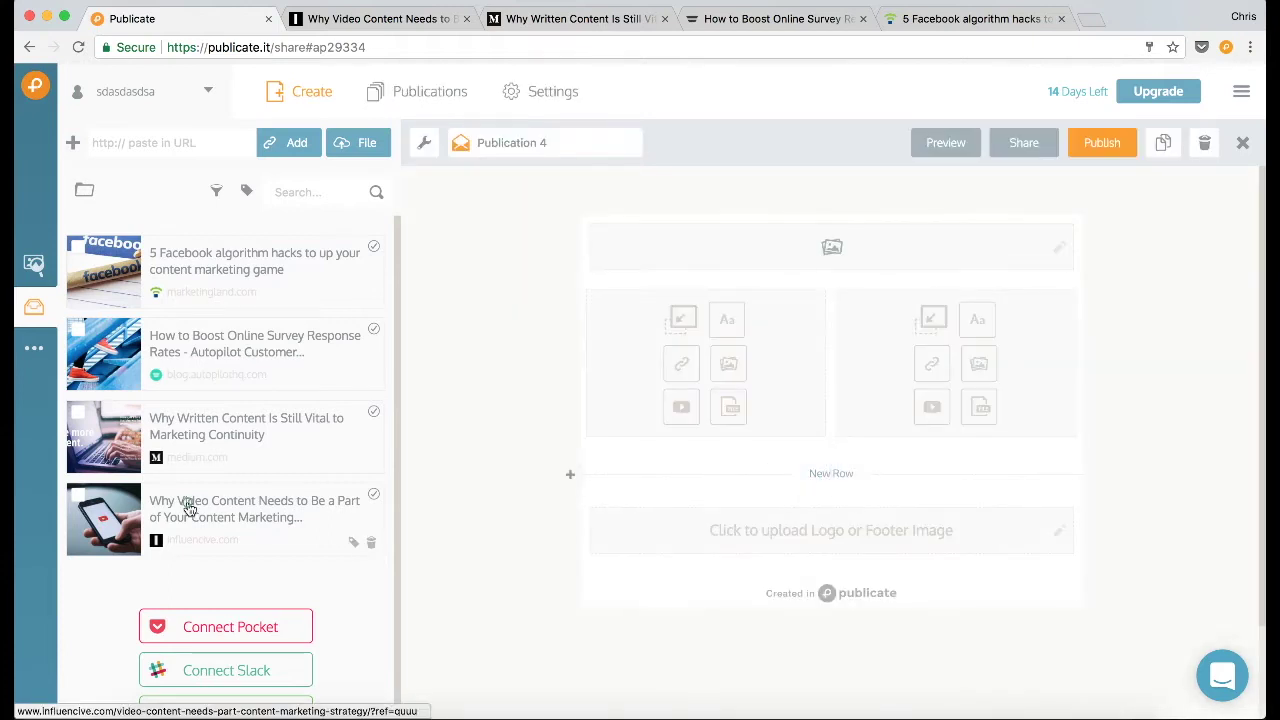
{"action": "left_click_drag", "start_coordinate": [188, 508], "coordinate": [955, 392]}
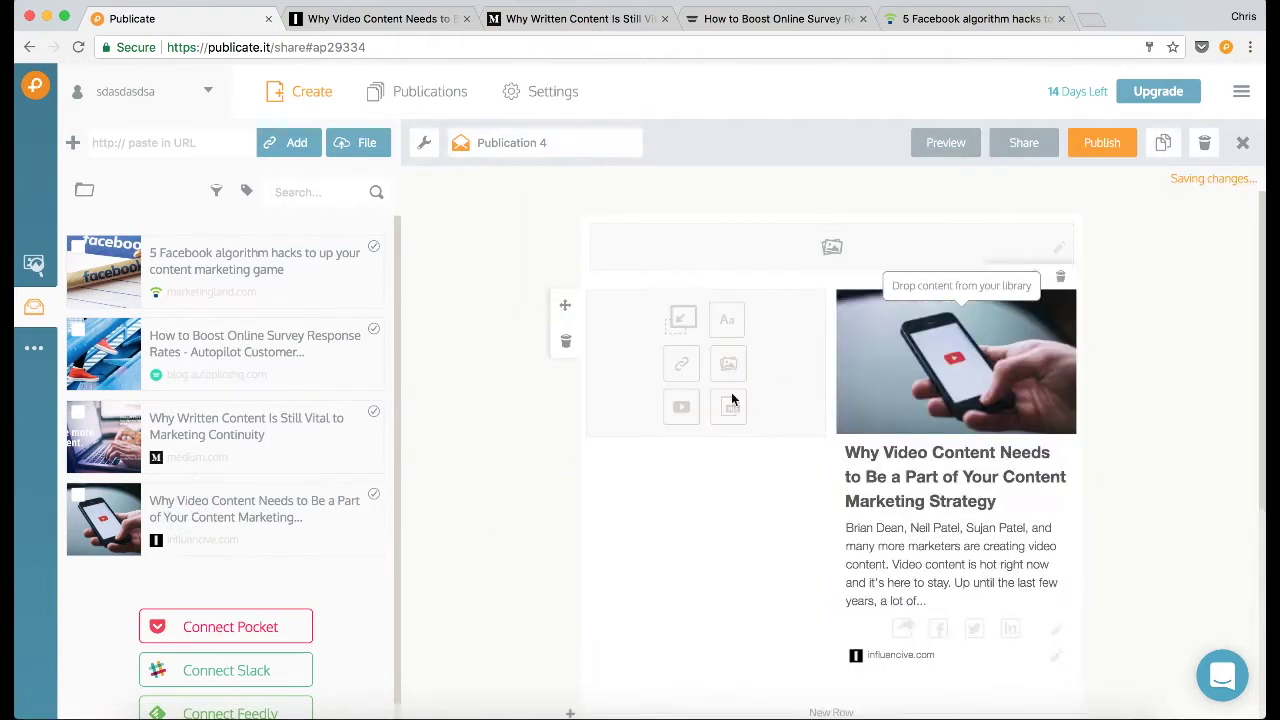
{"action": "left_click_drag", "start_coordinate": [188, 430], "coordinate": [717, 371]}
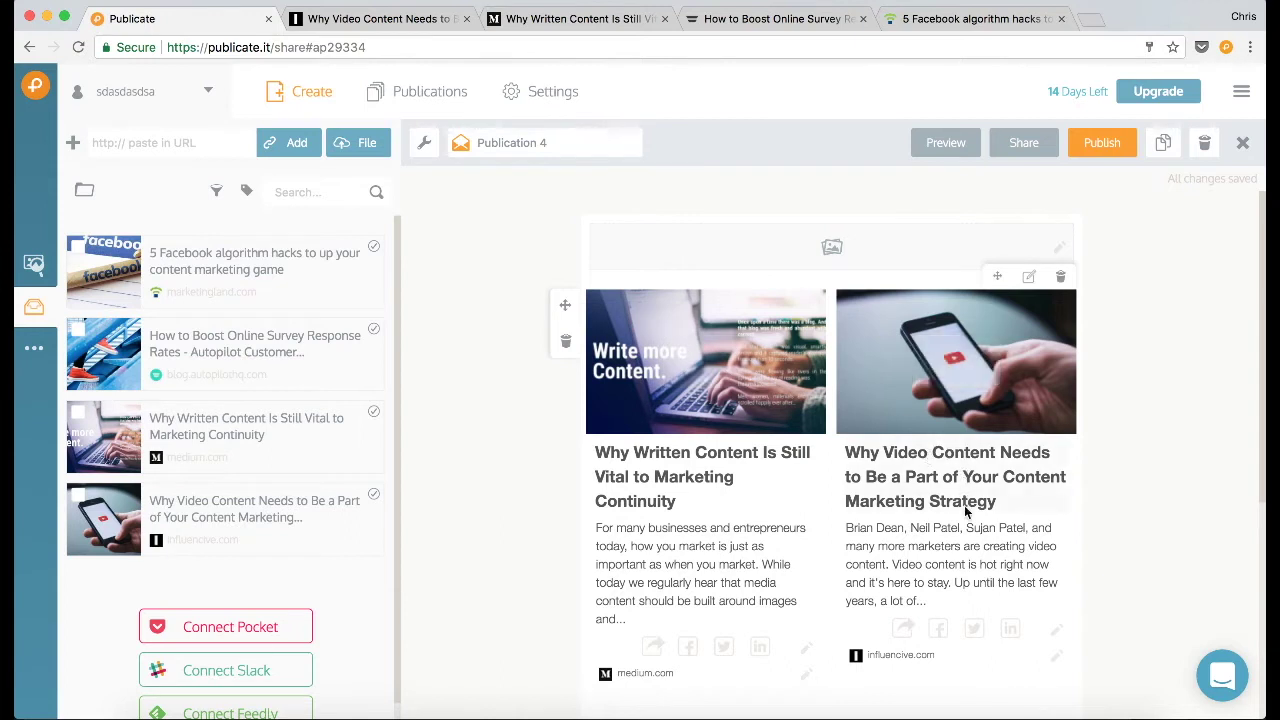
{"action": "triple_click", "coordinate": [933, 598]}
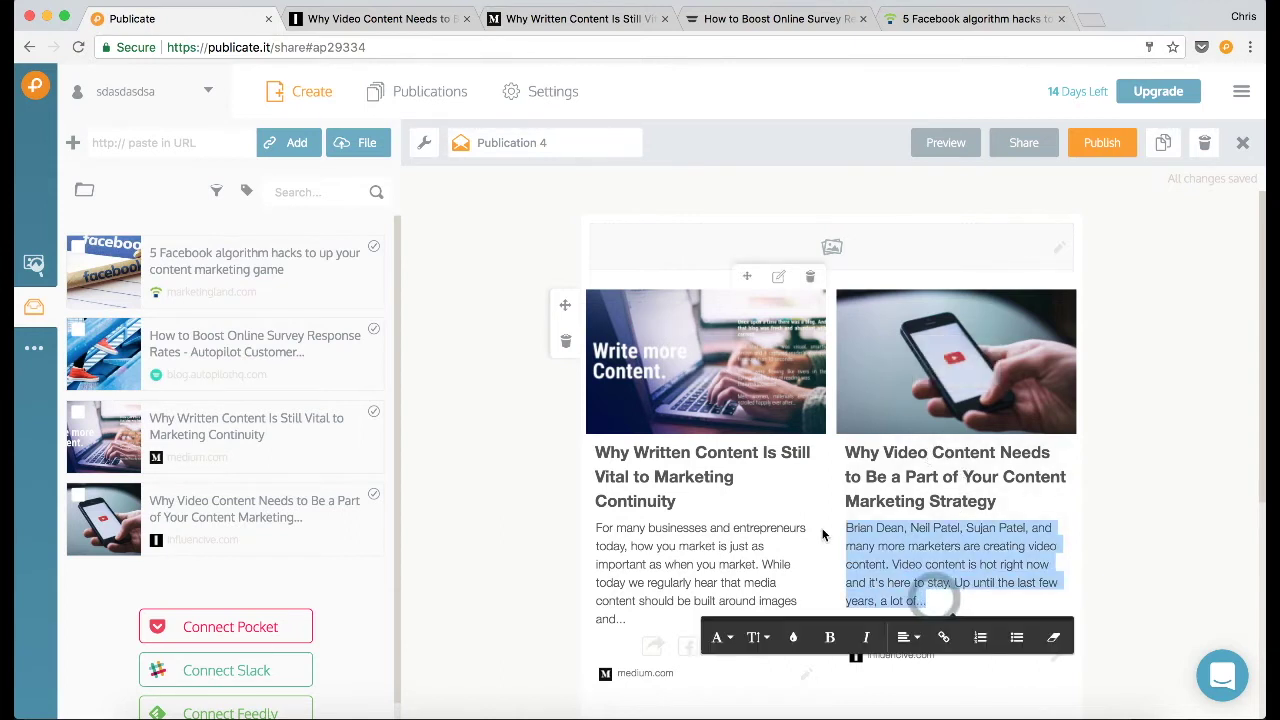
{"action": "left_click", "coordinate": [1119, 480]}
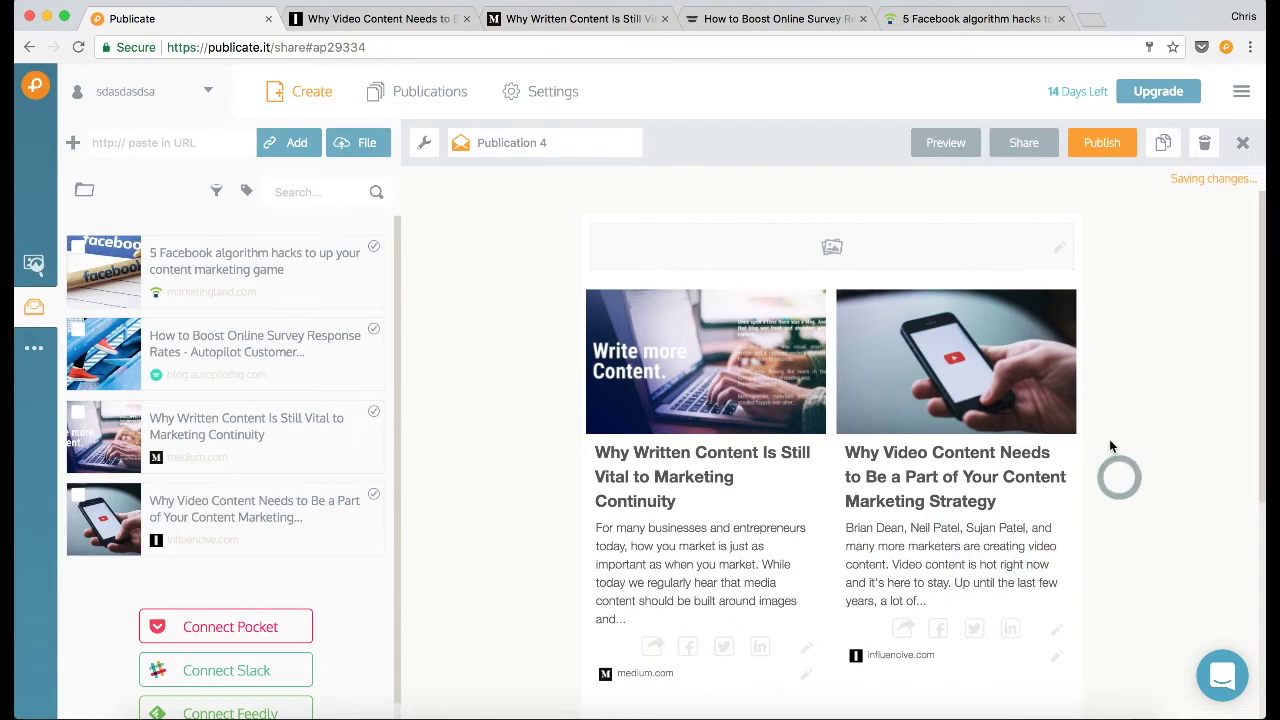
Add a second row with the Facebook algorithm article left and the survey article right
{"action": "left_click_drag", "start_coordinate": [203, 343], "coordinate": [792, 326]}
{"action": "scroll", "coordinate": [794, 400], "scroll_direction": "down", "scroll_amount": 1}
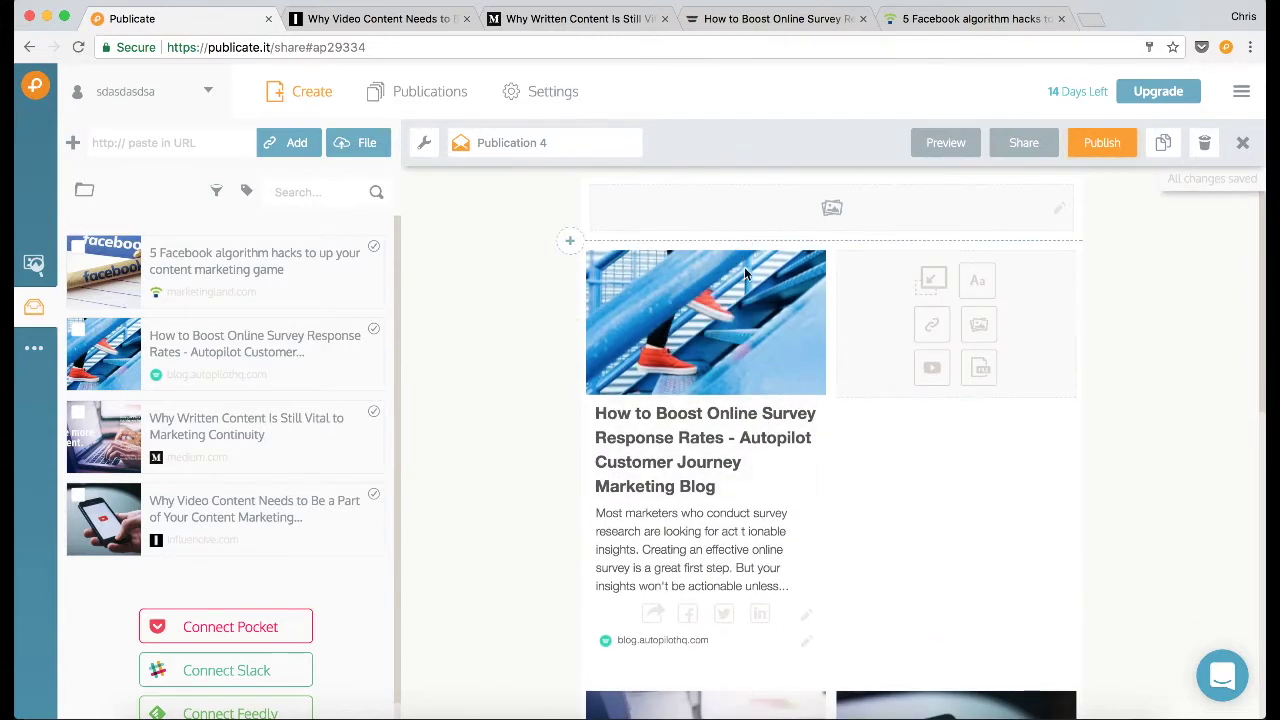
{"action": "left_click_drag", "start_coordinate": [747, 242], "coordinate": [974, 323]}
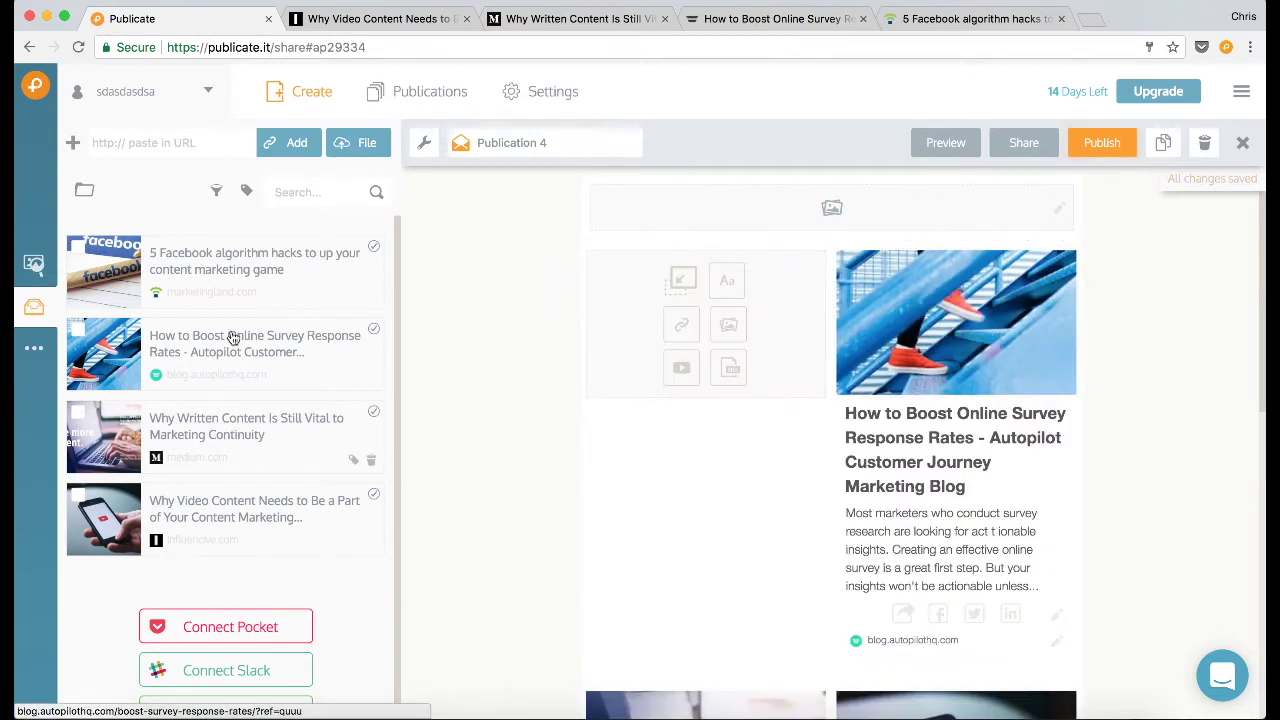
{"action": "left_click_drag", "start_coordinate": [180, 258], "coordinate": [705, 335]}
{"action": "left_click", "coordinate": [1169, 366]}
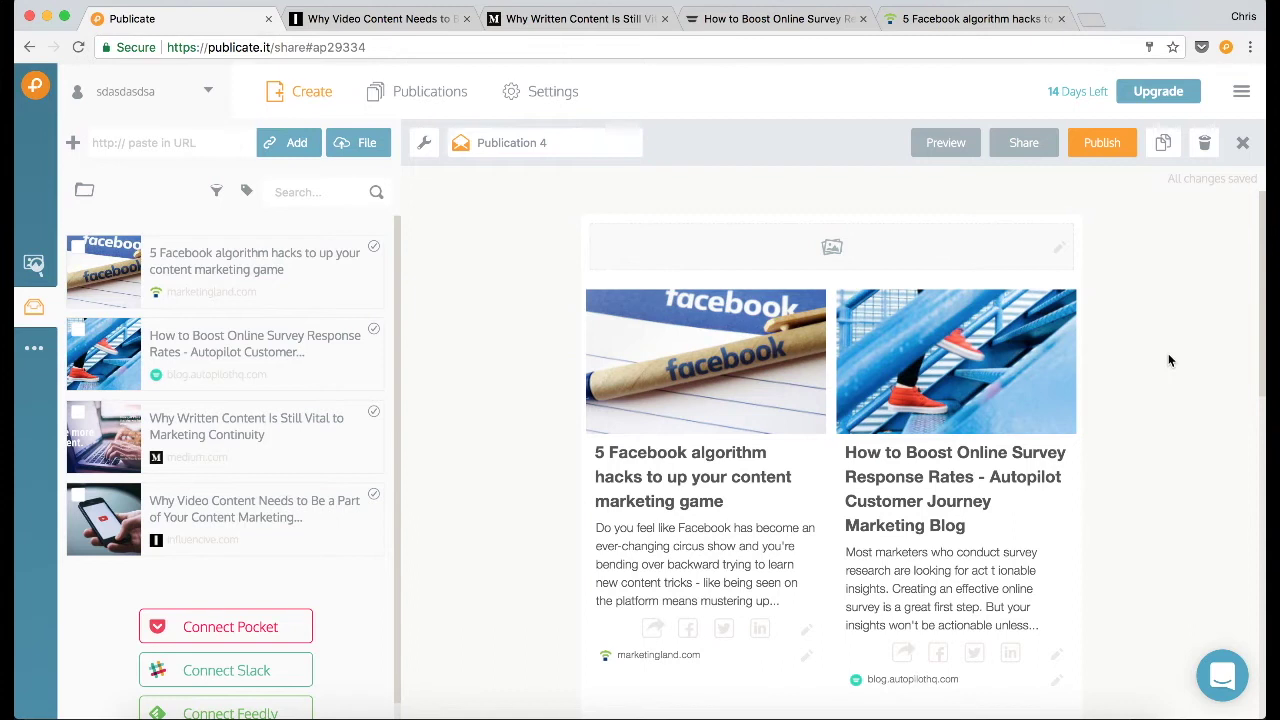
Insert a two-column layout row above the Facebook and survey article row
{"action": "left_click", "coordinate": [909, 284]}
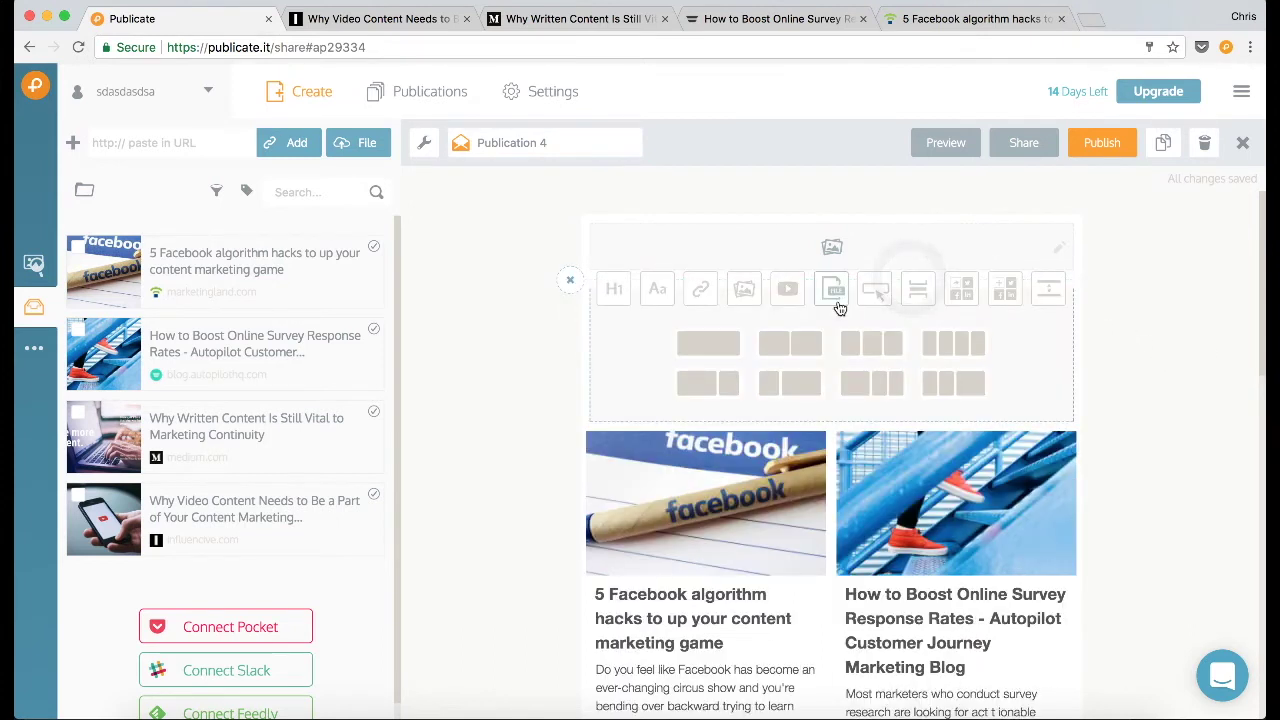
{"action": "left_click", "coordinate": [791, 343]}
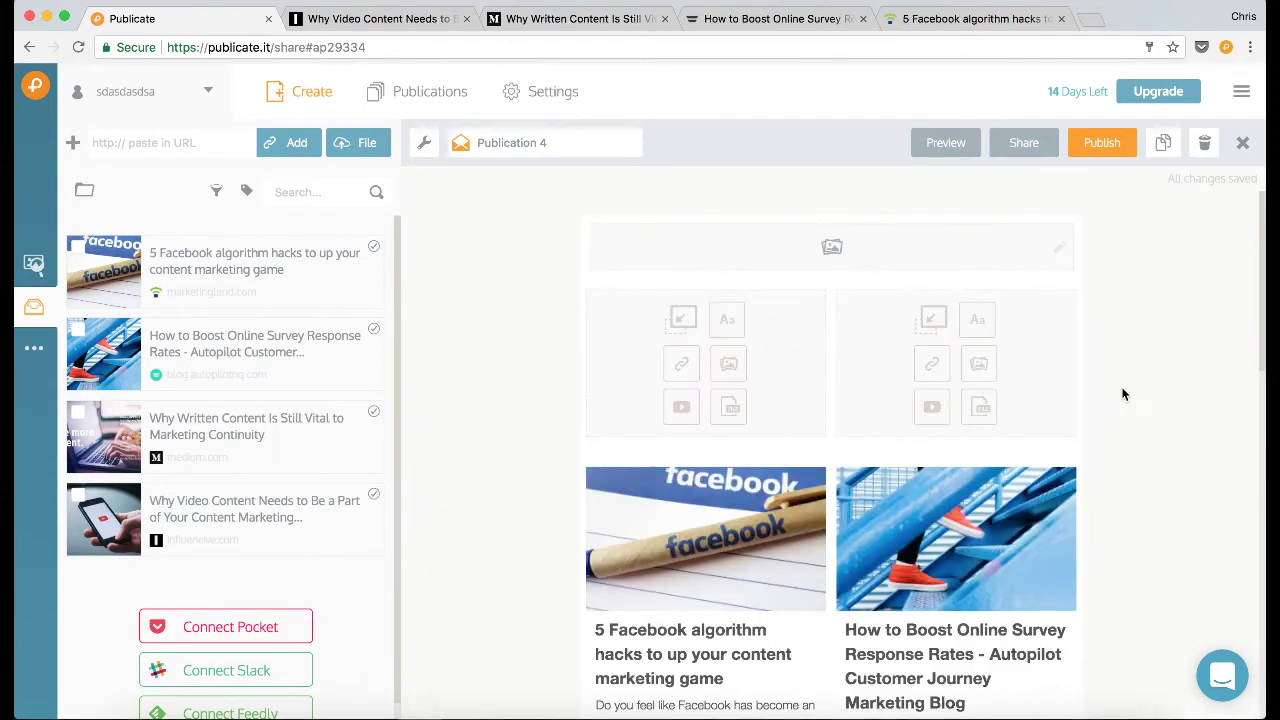
Add a text block in the right cell and paste the Whats hot? intro paragraph
{"action": "left_click", "coordinate": [980, 322]}
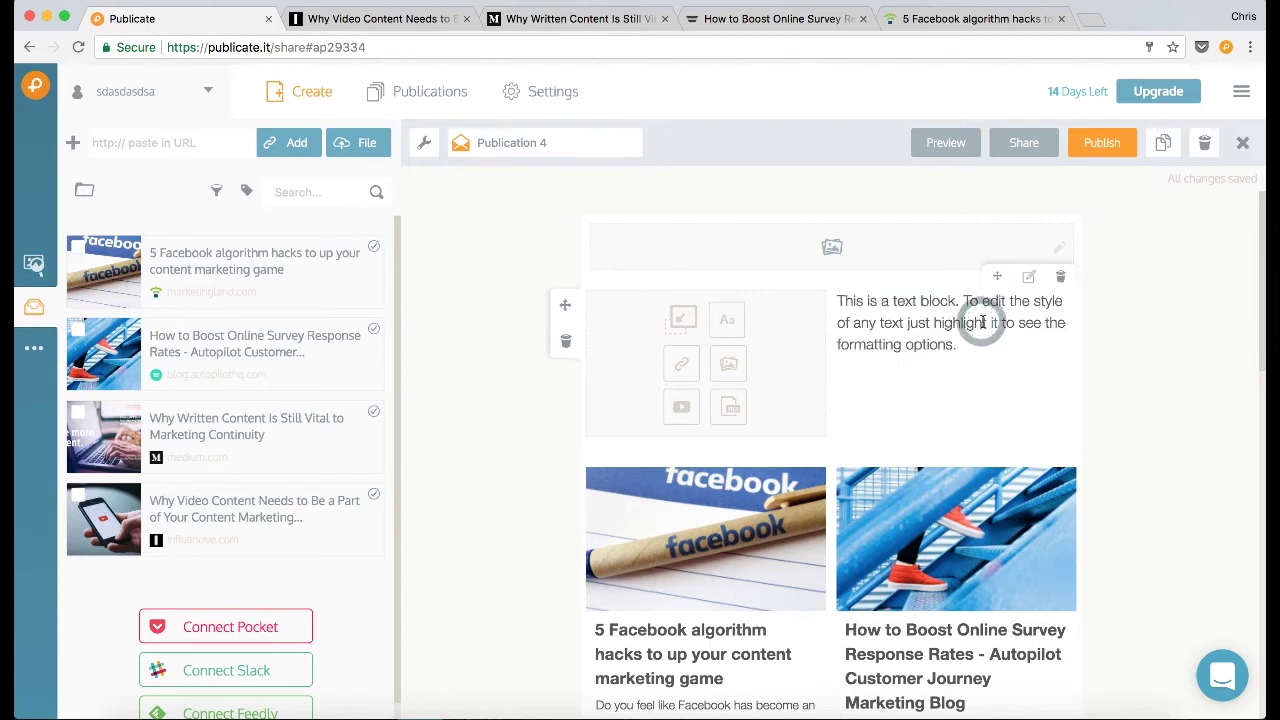
{"action": "left_click_drag", "start_coordinate": [968, 345], "coordinate": [858, 302]}
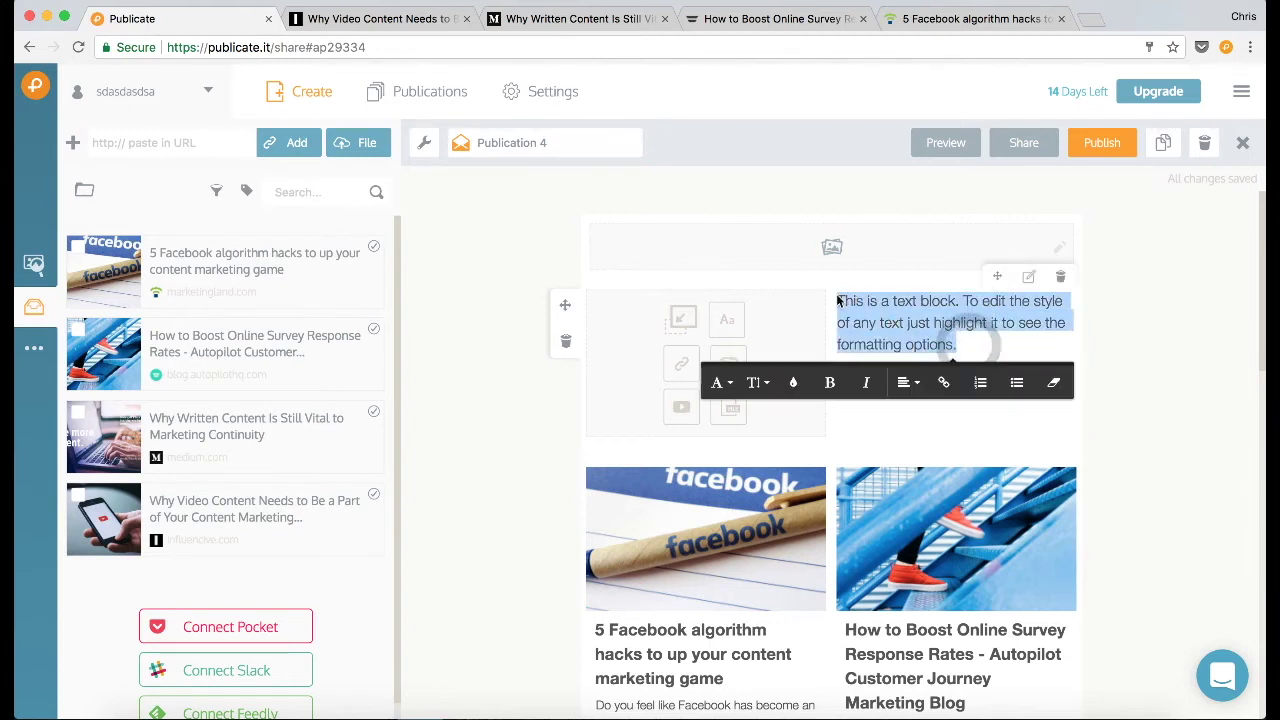
{"action": "key", "text": "super+v"}
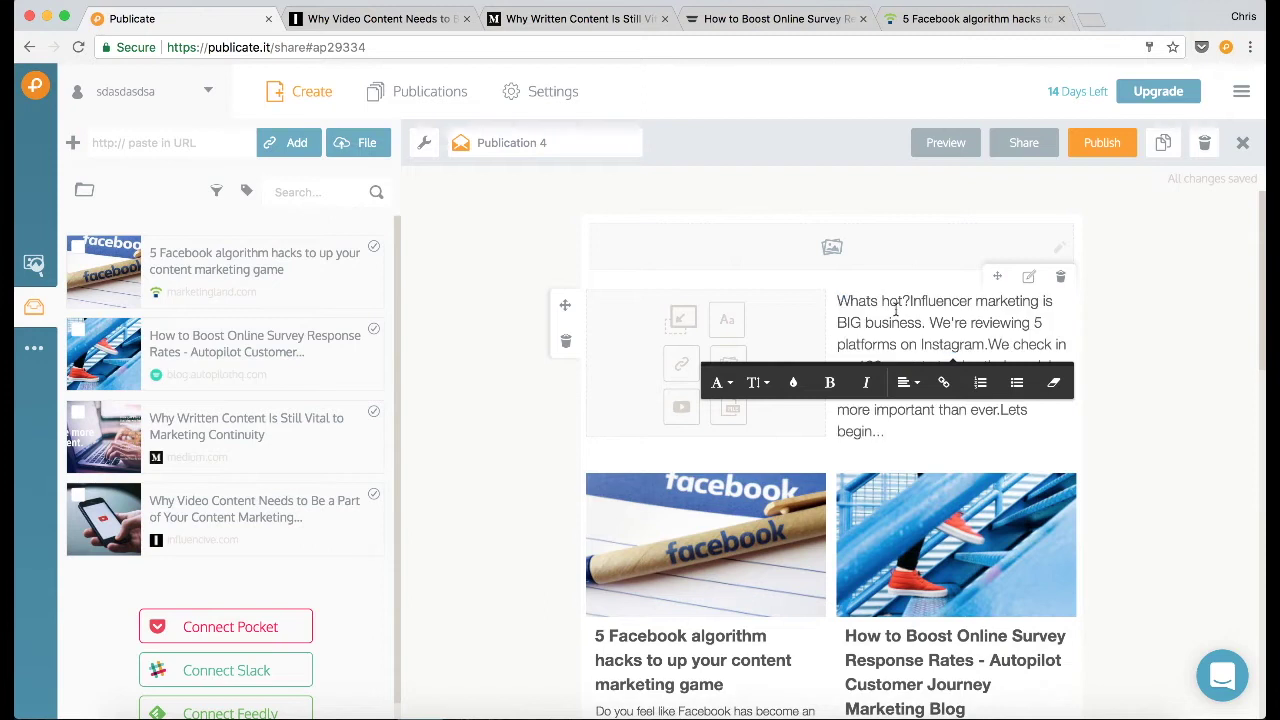
Break the intro into lines after Whats hot?, before We check in, And you'll learn and Lets begin..
{"action": "left_click", "coordinate": [899, 309]}
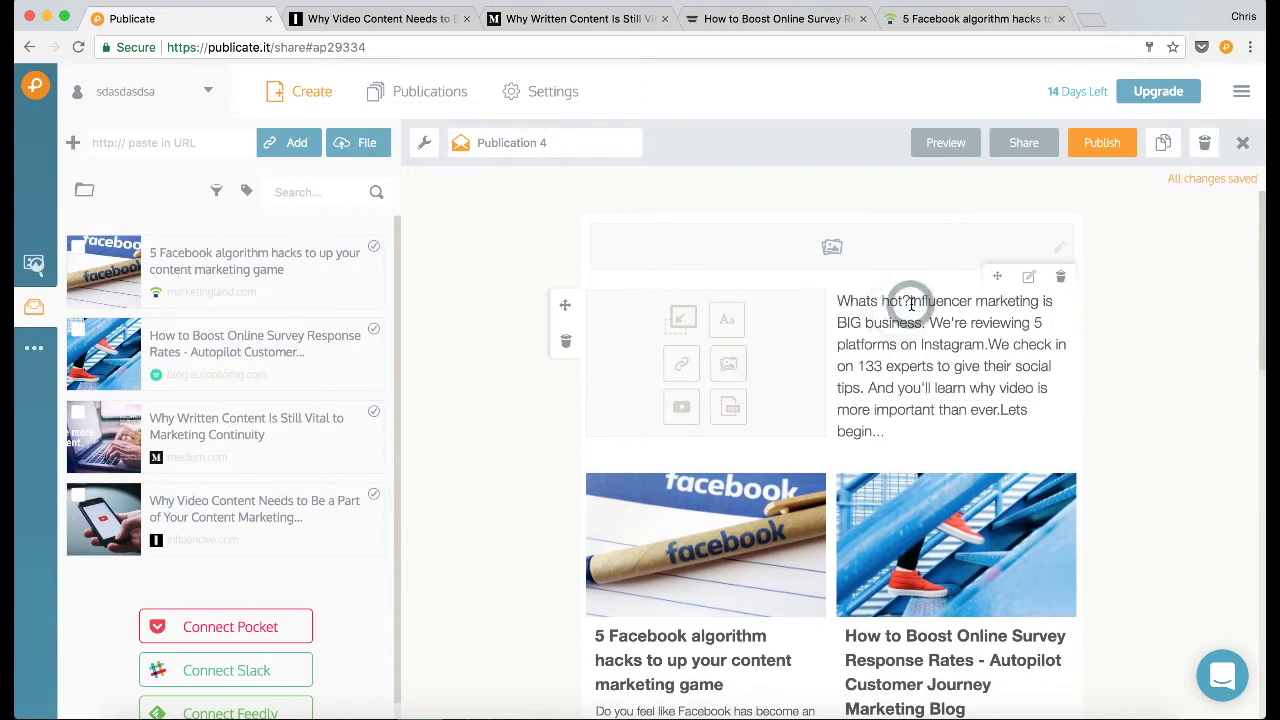
{"action": "key", "text": "Return"}
{"action": "key", "text": "Return"}
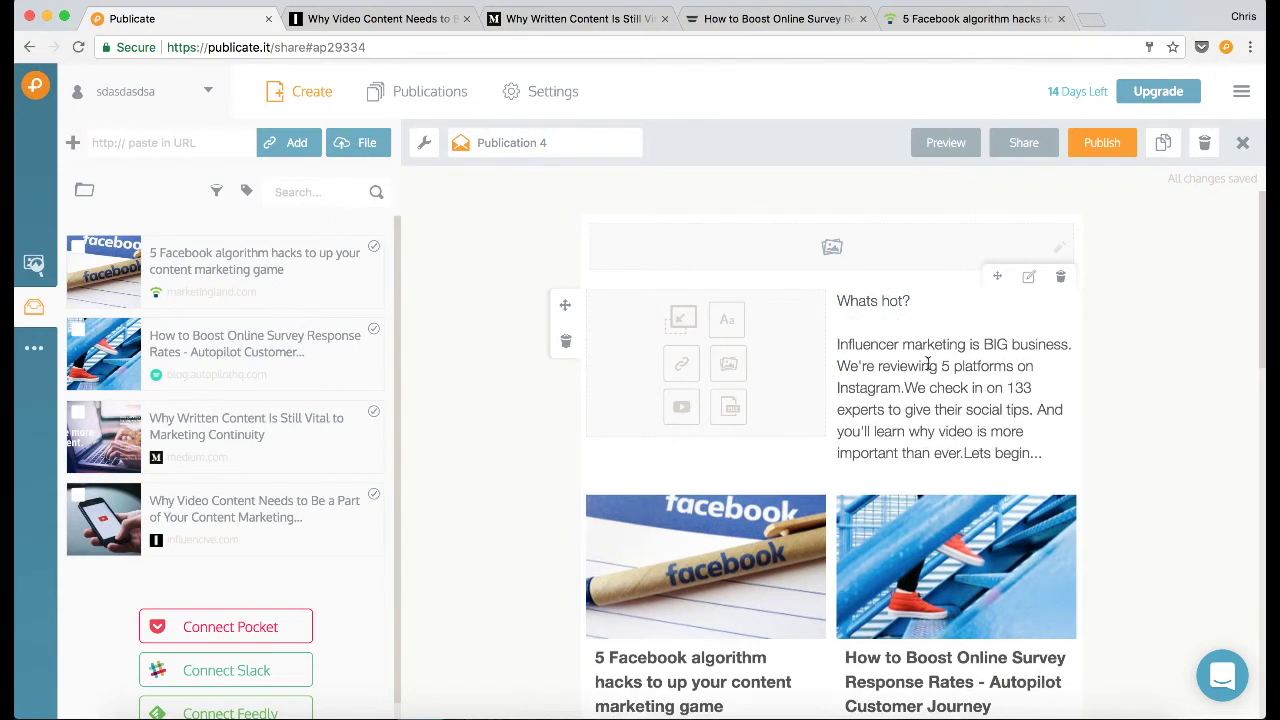
{"action": "left_click", "coordinate": [905, 383]}
{"action": "key", "text": "Return"}
{"action": "key", "text": "Return"}
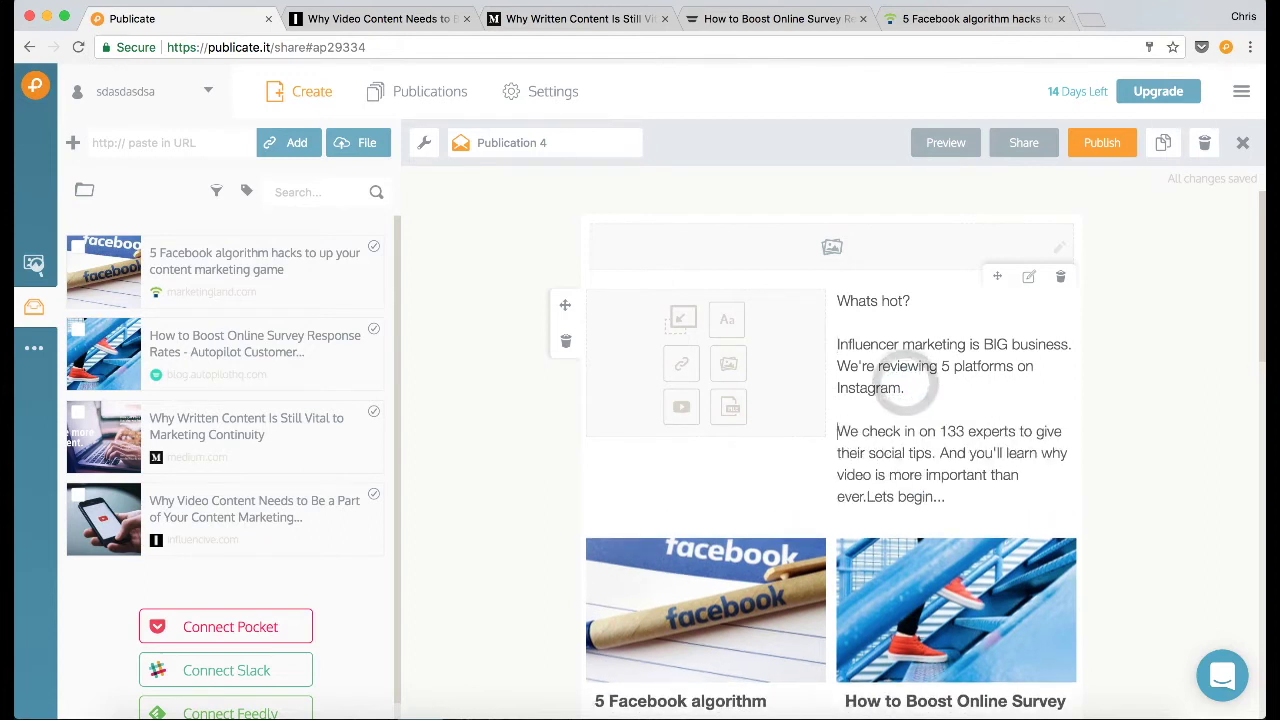
{"action": "left_click", "coordinate": [941, 453]}
{"action": "key", "text": "Return"}
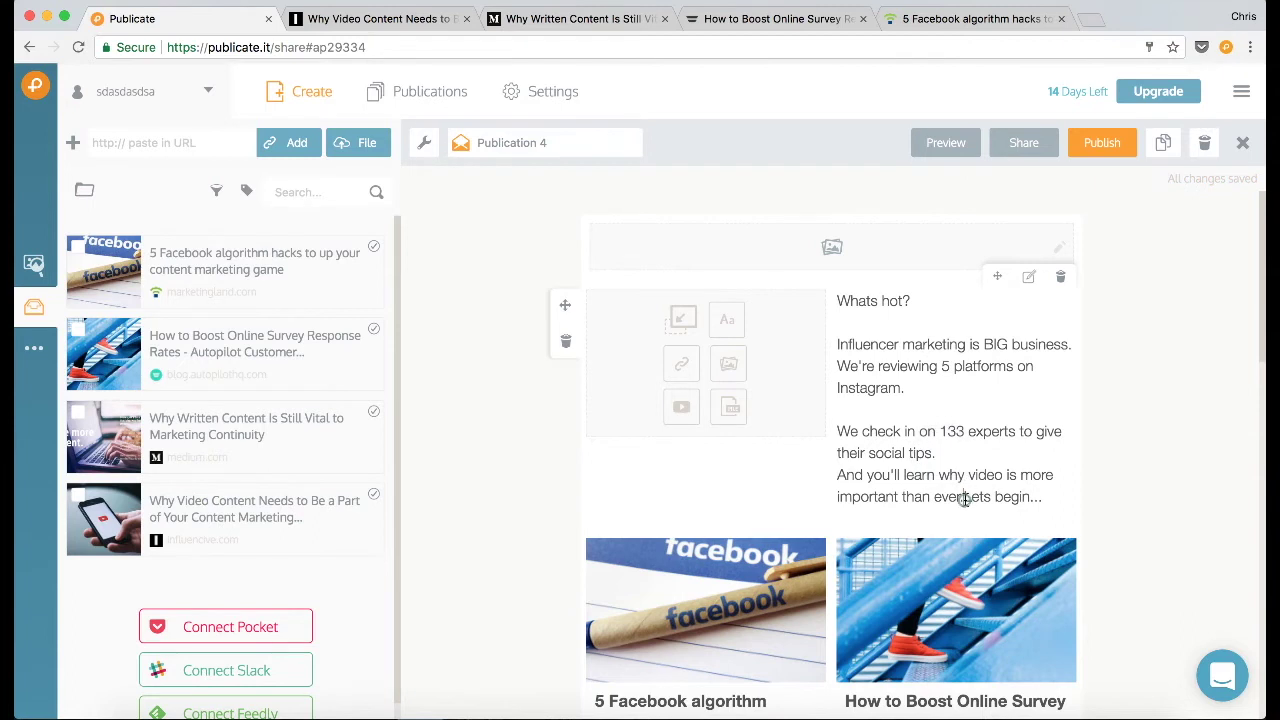
{"action": "left_click", "coordinate": [963, 497]}
{"action": "key", "text": "Return"}
{"action": "left_click", "coordinate": [920, 412]}
{"action": "key", "text": "BackSpace"}
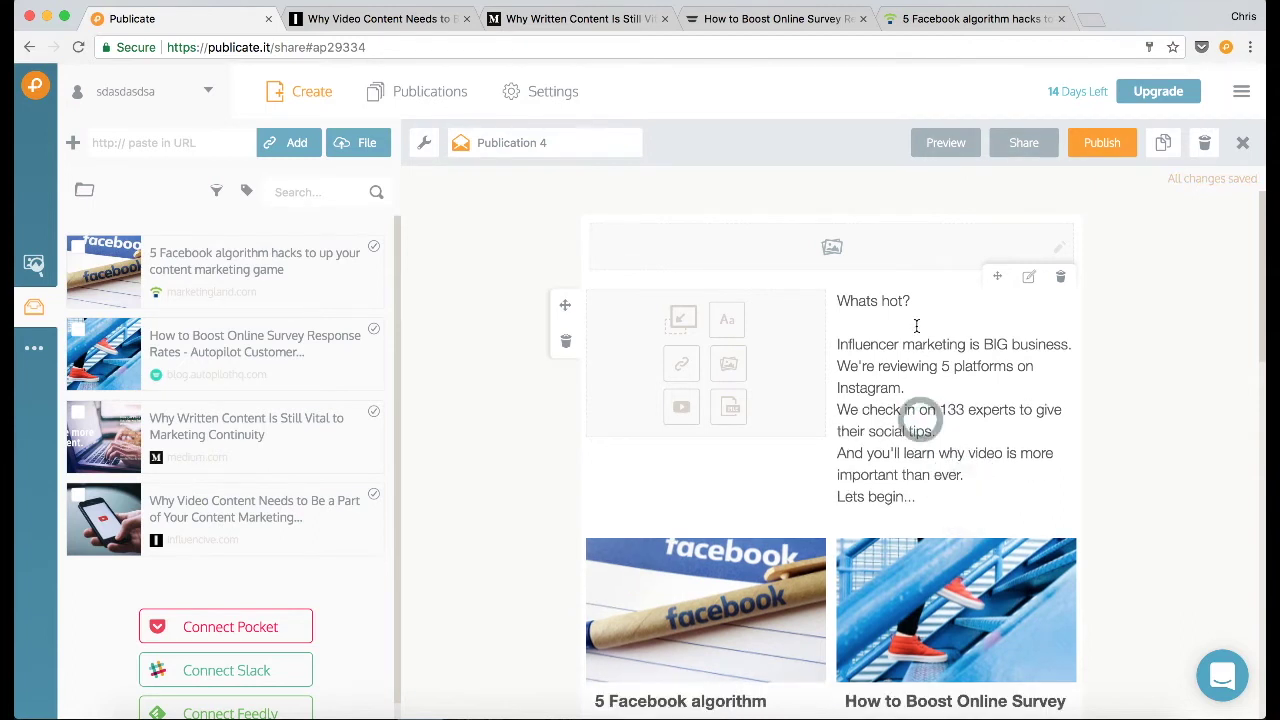
Format the Whats hot? heading as size 28, blue and bold
{"action": "triple_click", "coordinate": [909, 298]}
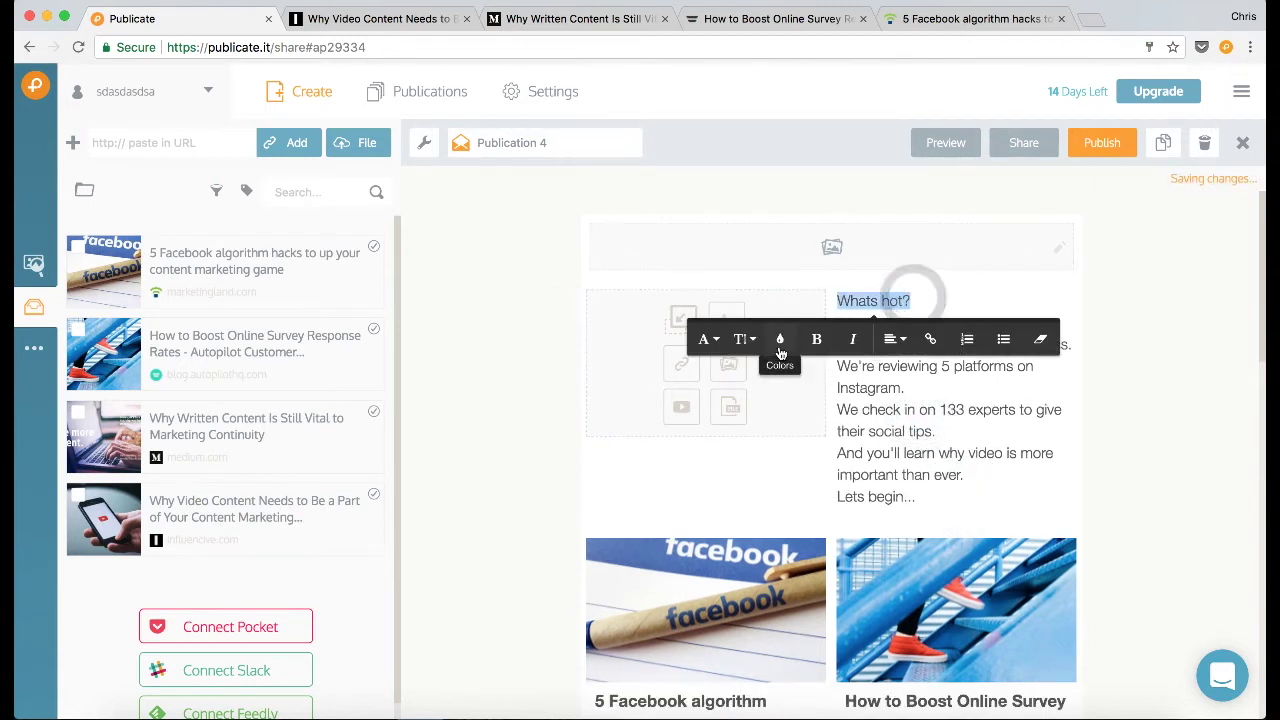
{"action": "left_click", "coordinate": [743, 341]}
{"action": "scroll", "coordinate": [763, 470], "scroll_direction": "down", "scroll_amount": 1}
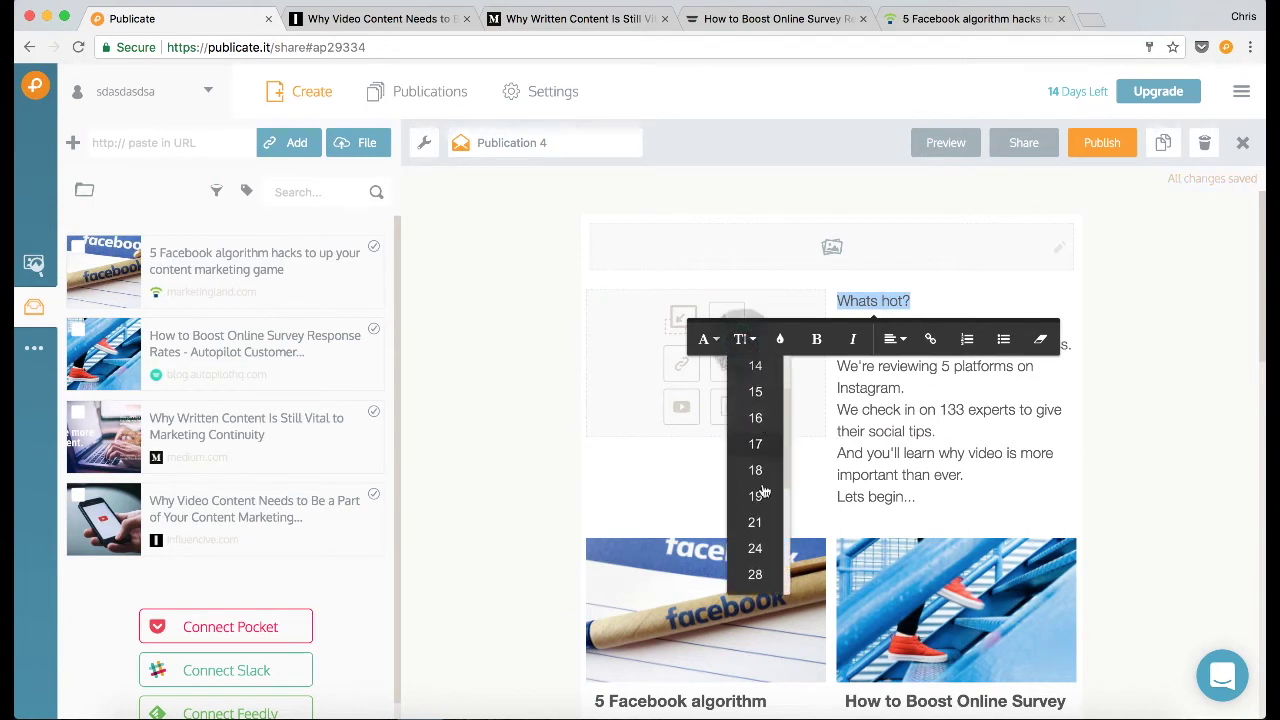
{"action": "left_click", "coordinate": [755, 575]}
{"action": "left_click", "coordinate": [794, 353]}
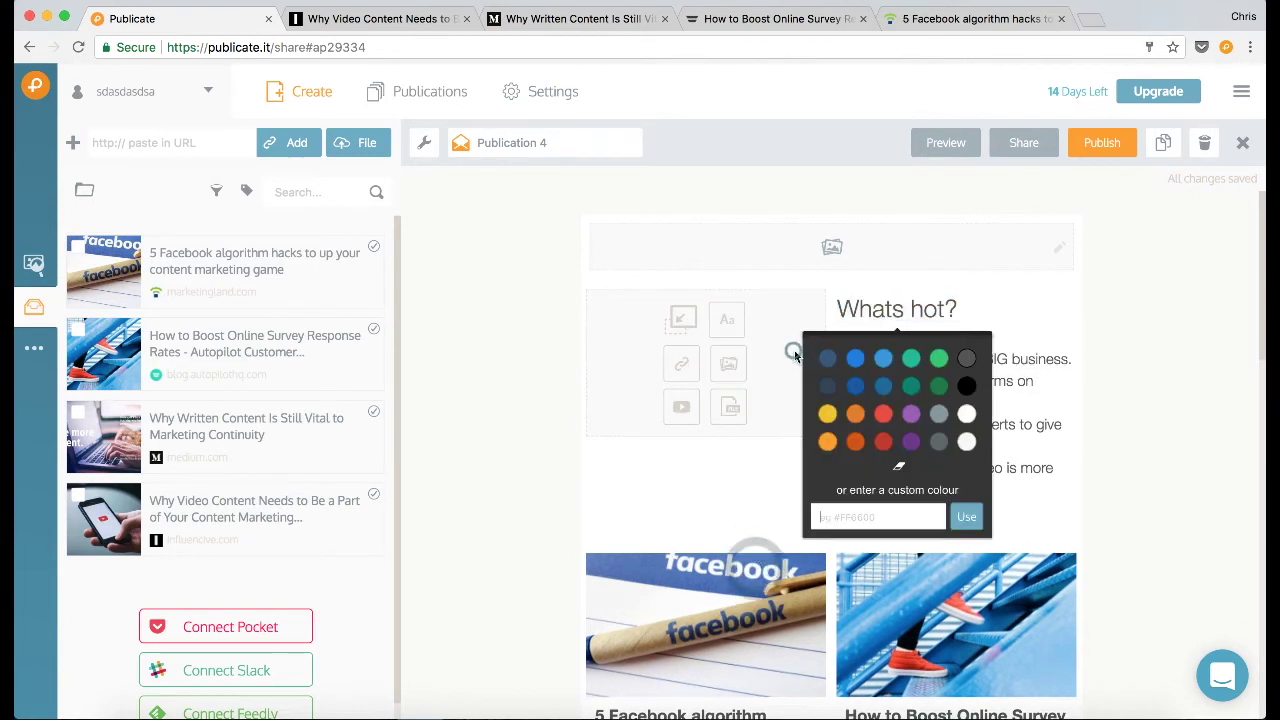
{"action": "left_click", "coordinate": [885, 384]}
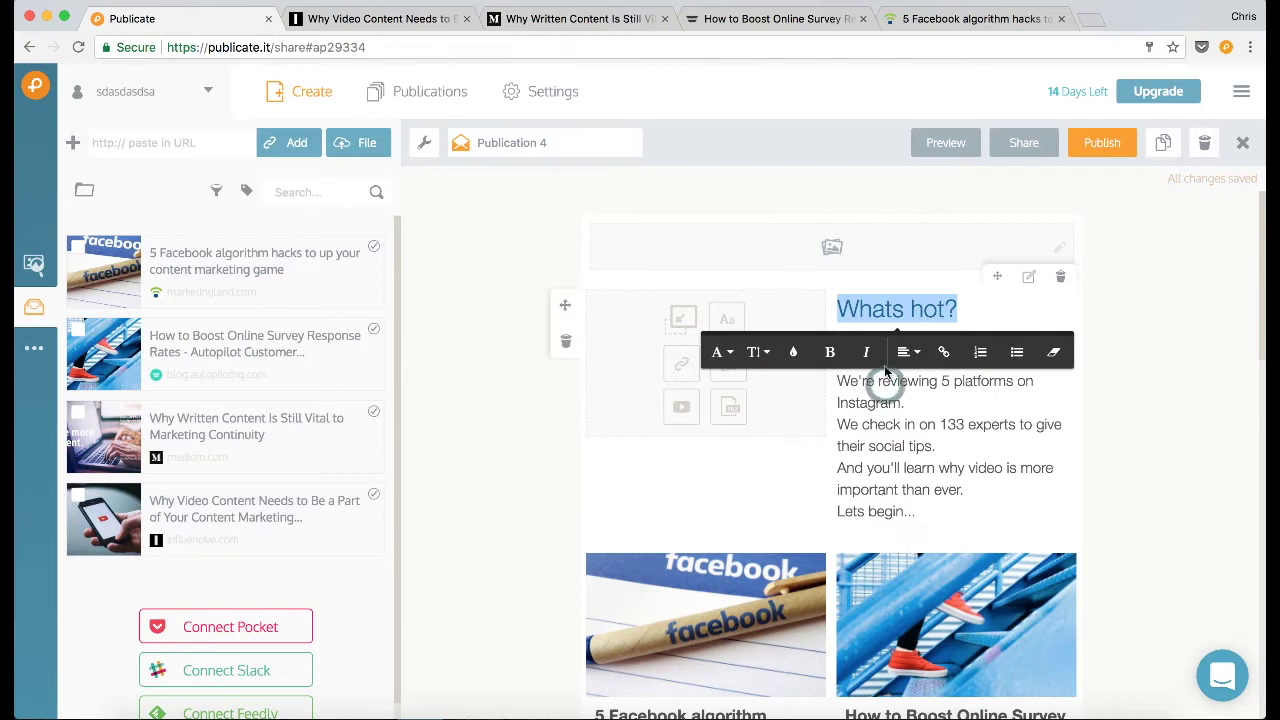
{"action": "left_click", "coordinate": [834, 355]}
{"action": "left_click", "coordinate": [1090, 353]}
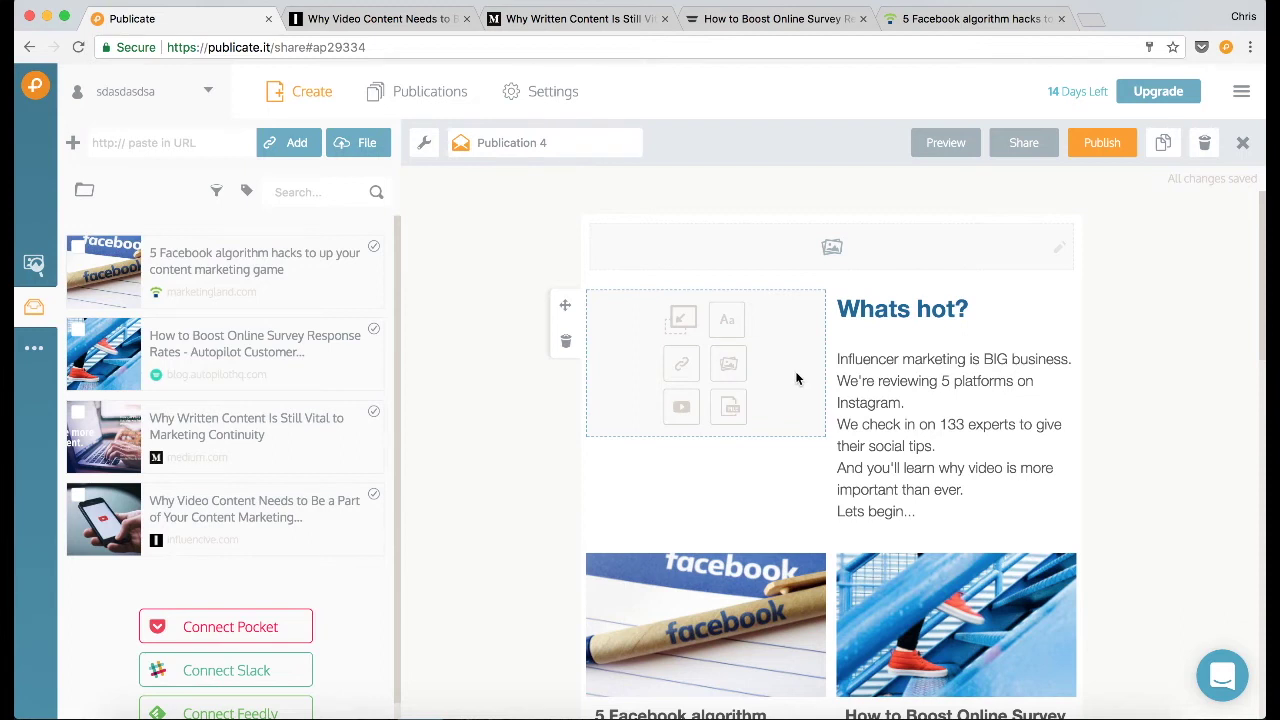
Search stock images for 'marketing' and drop the first photo into the empty image slot
{"action": "scroll", "coordinate": [797, 376], "scroll_direction": "down", "scroll_amount": 5}
{"action": "scroll", "coordinate": [797, 378], "scroll_direction": "up", "scroll_amount": 5}
{"action": "left_click", "coordinate": [34, 265]}
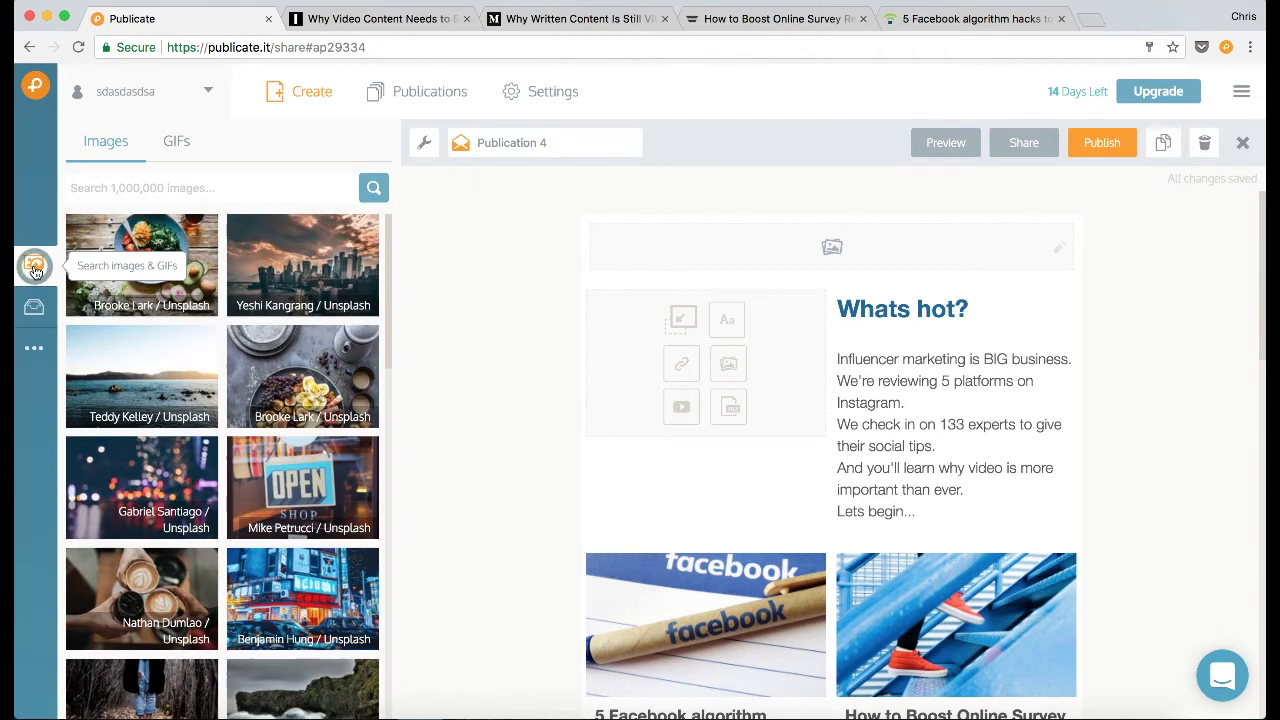
{"action": "left_click", "coordinate": [139, 186]}
{"action": "type", "text": "marketing"}
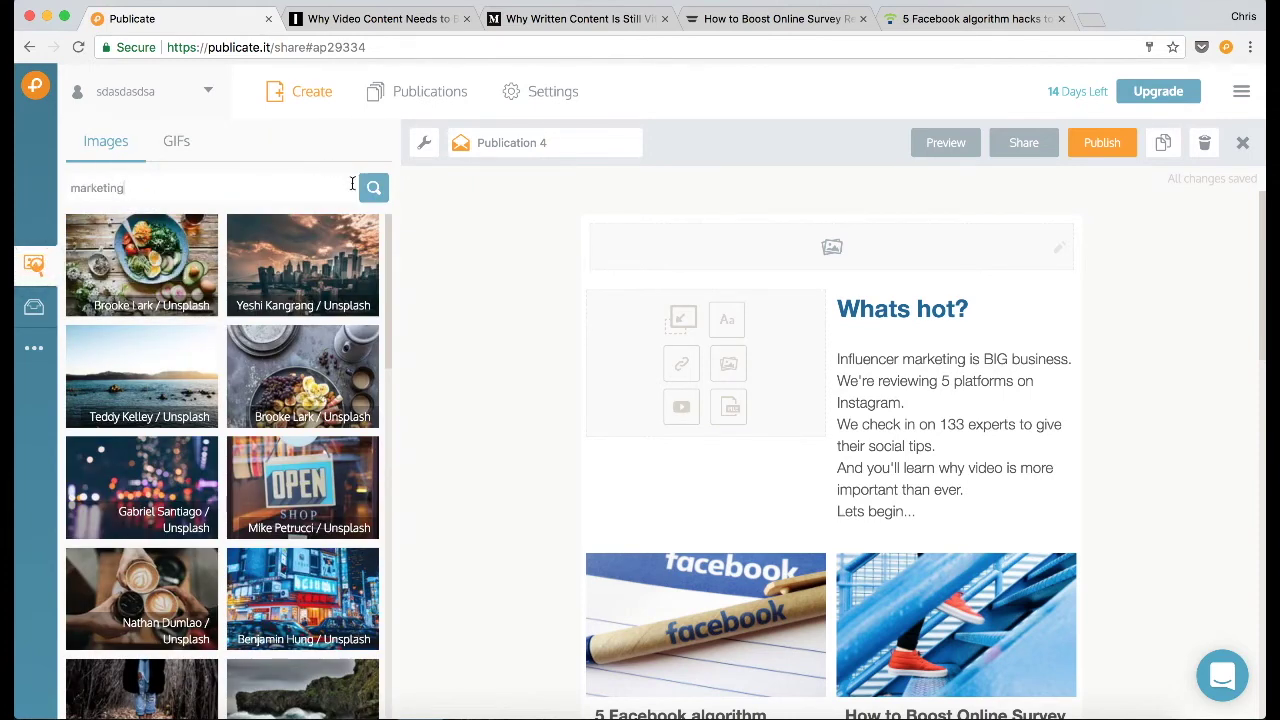
{"action": "left_click", "coordinate": [376, 188]}
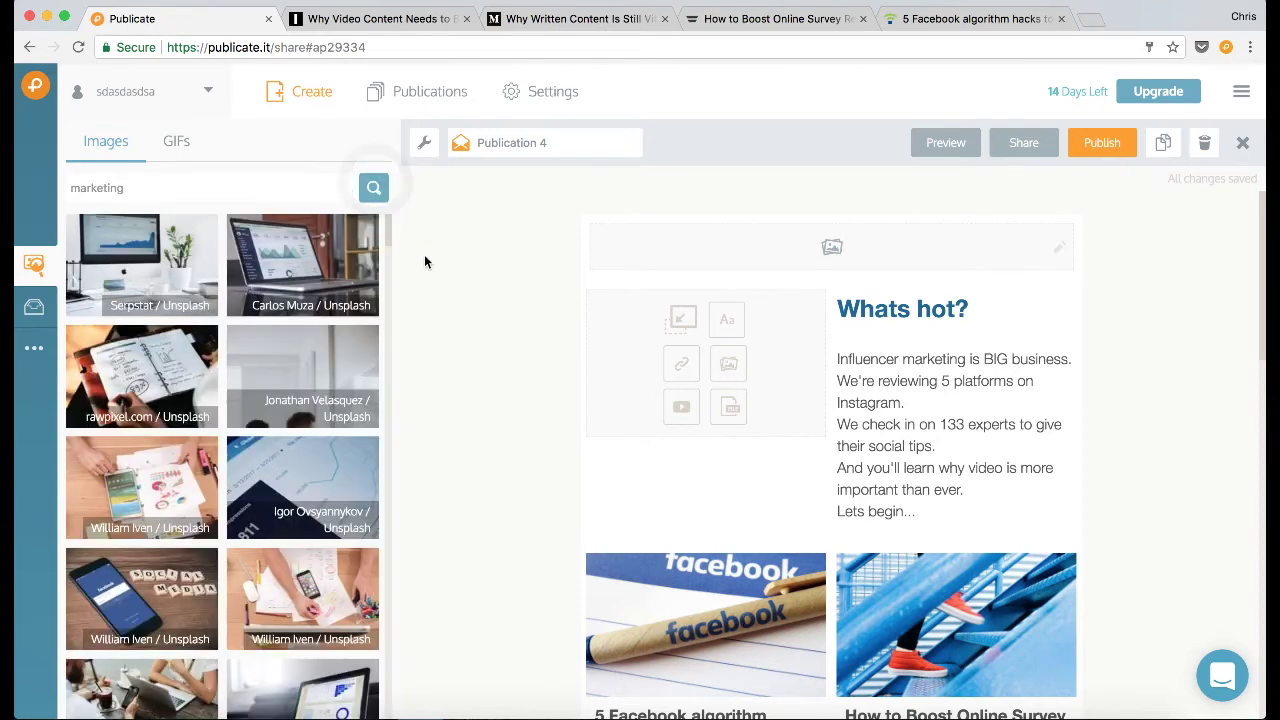
{"action": "mouse_move", "coordinate": [168, 257]}
{"action": "left_click_drag", "start_coordinate": [124, 258], "coordinate": [690, 370]}
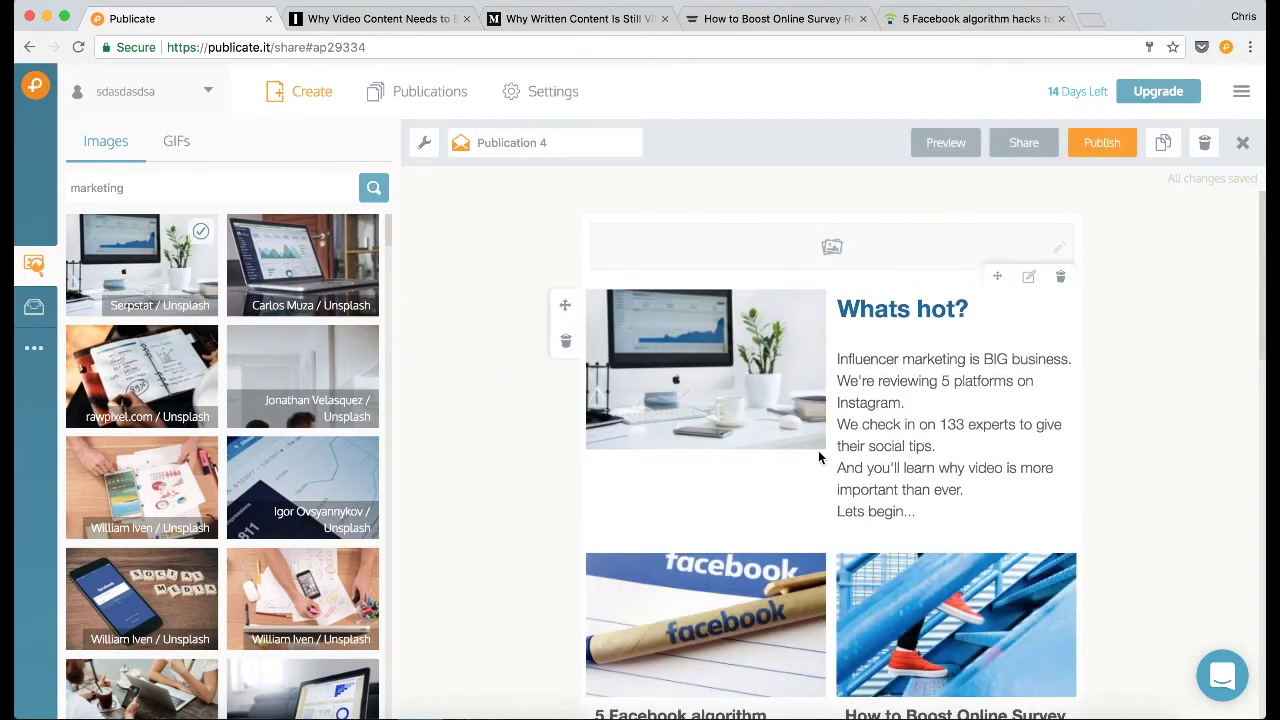
{"action": "mouse_move", "coordinate": [781, 401]}
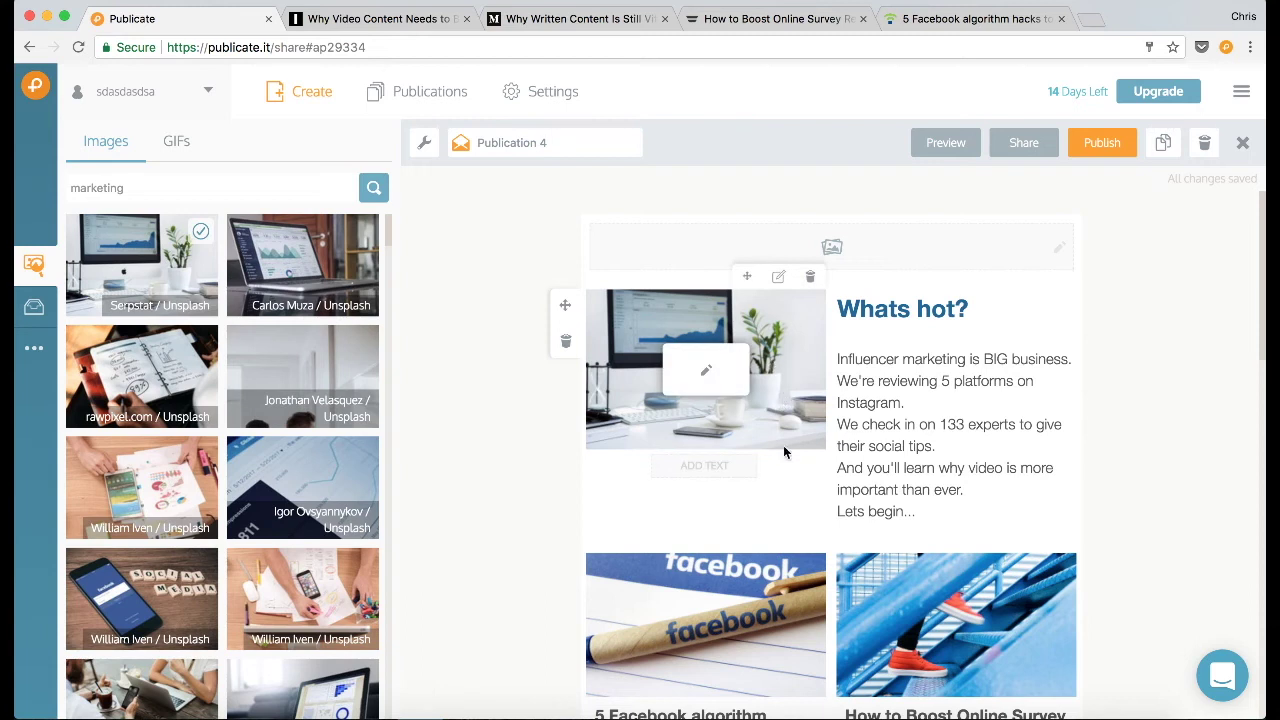
Manually crop the desk photo into a taller frame covering the monitor chart and plant
{"action": "left_click", "coordinate": [708, 369]}
{"action": "left_click", "coordinate": [258, 312]}
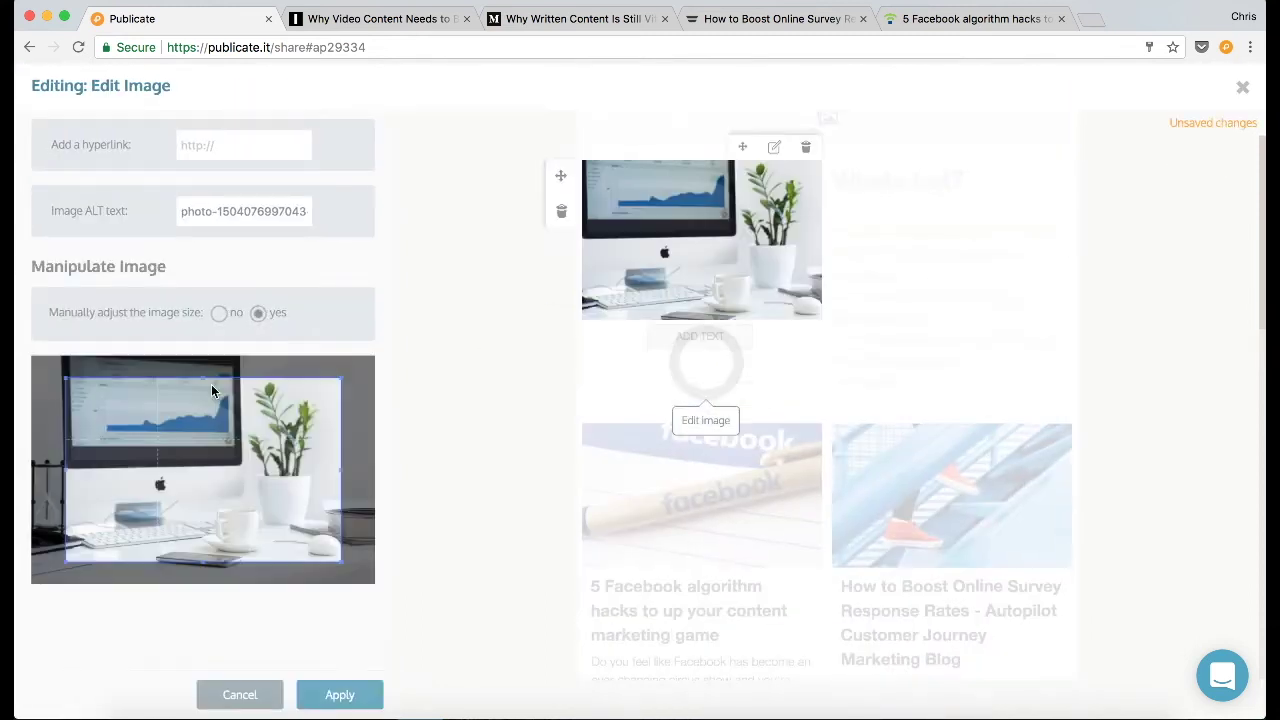
{"action": "left_click_drag", "start_coordinate": [238, 449], "coordinate": [202, 460]}
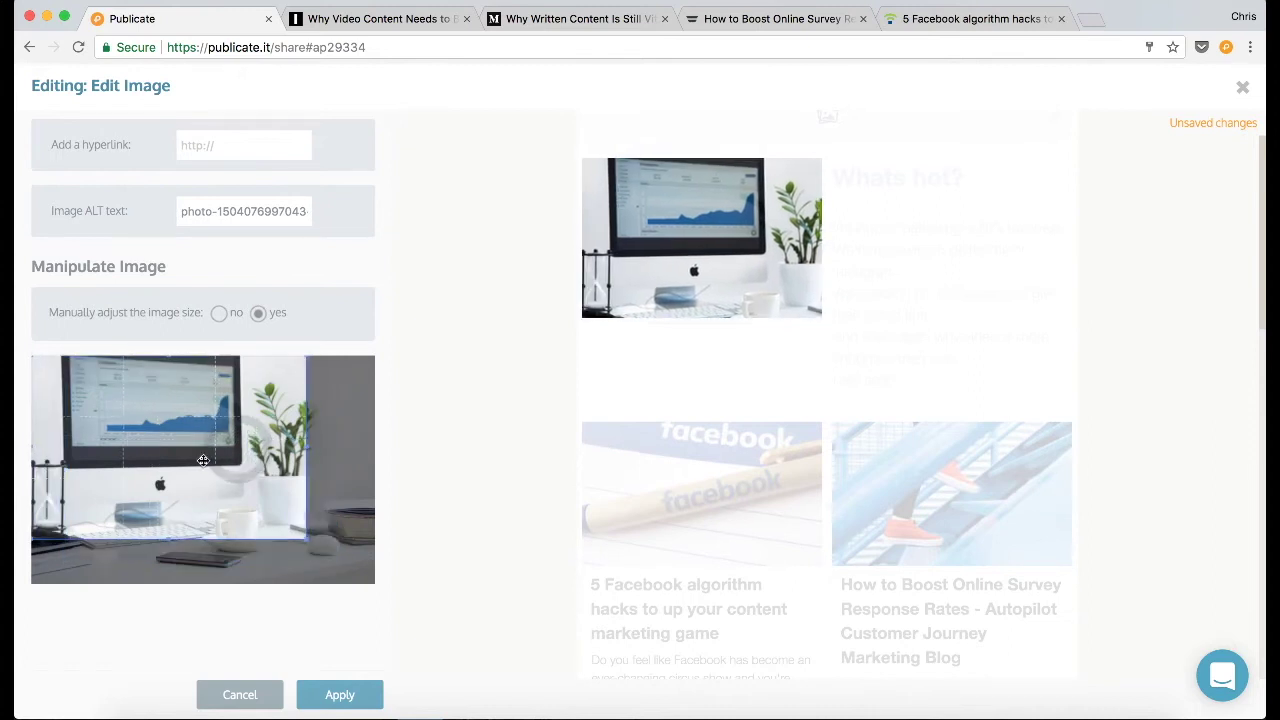
{"action": "left_click_drag", "start_coordinate": [308, 543], "coordinate": [249, 587]}
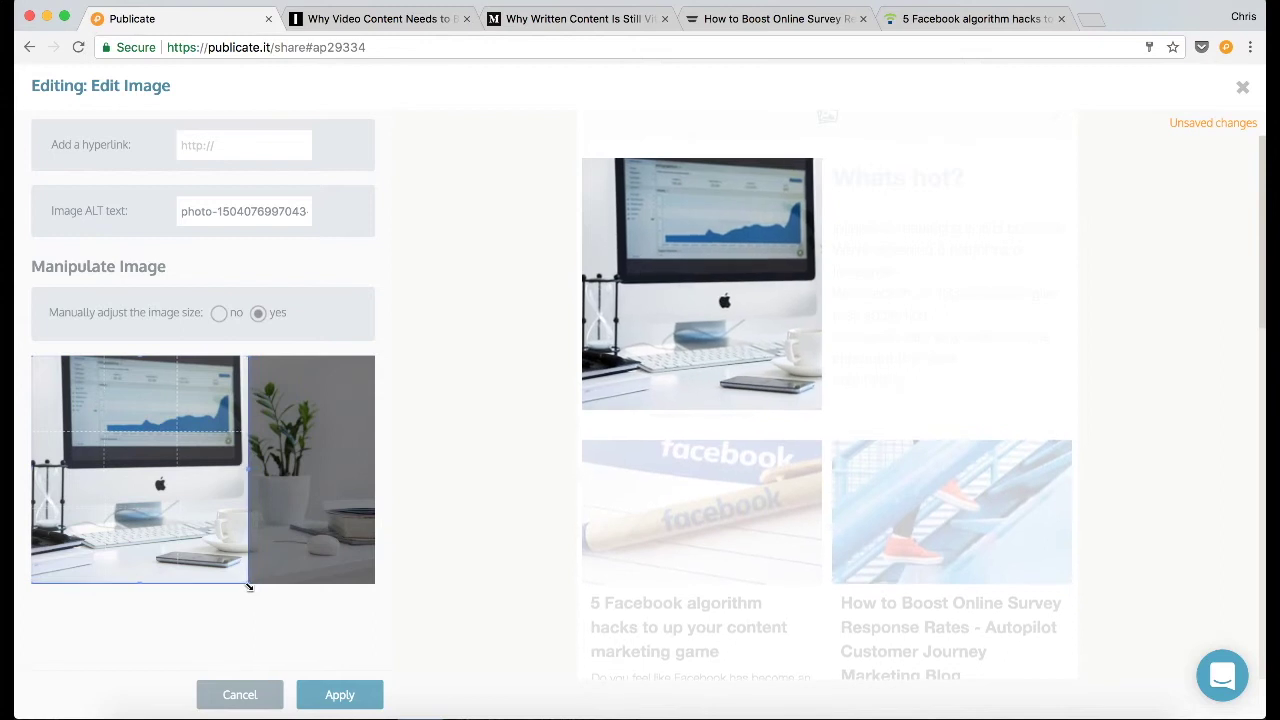
{"action": "left_click_drag", "start_coordinate": [191, 487], "coordinate": [255, 482]}
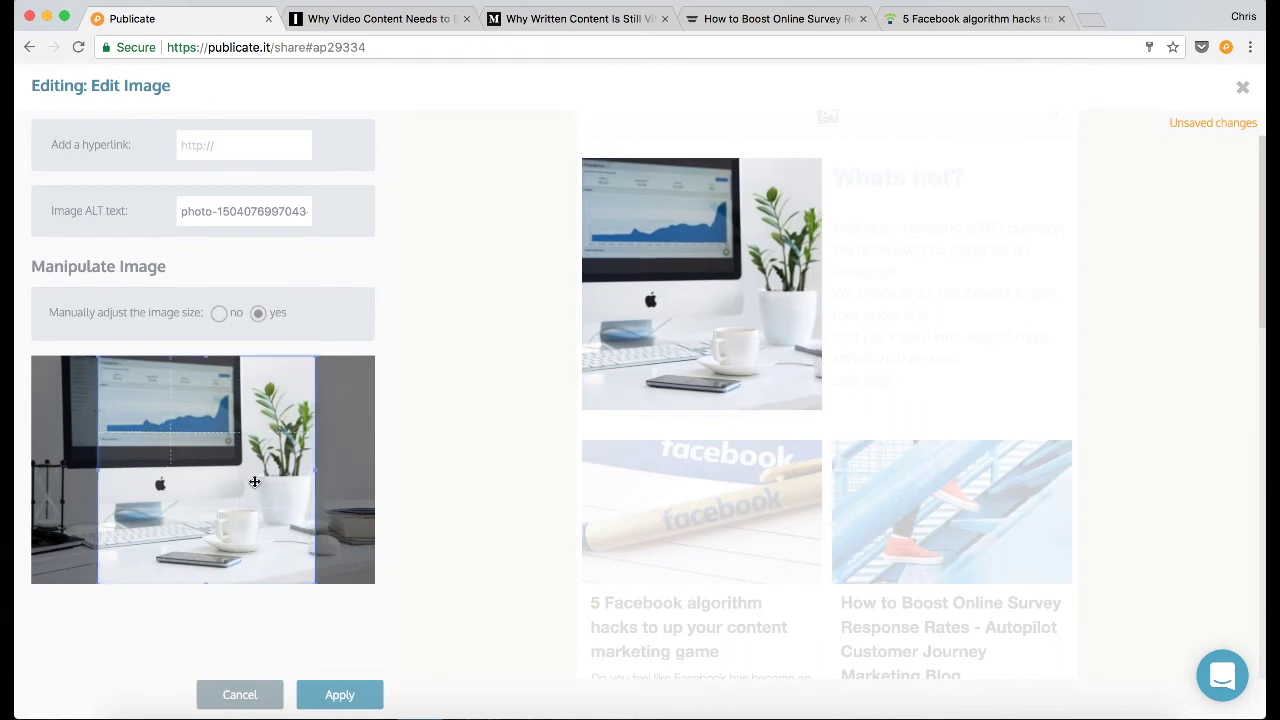
{"action": "left_click", "coordinate": [352, 686]}
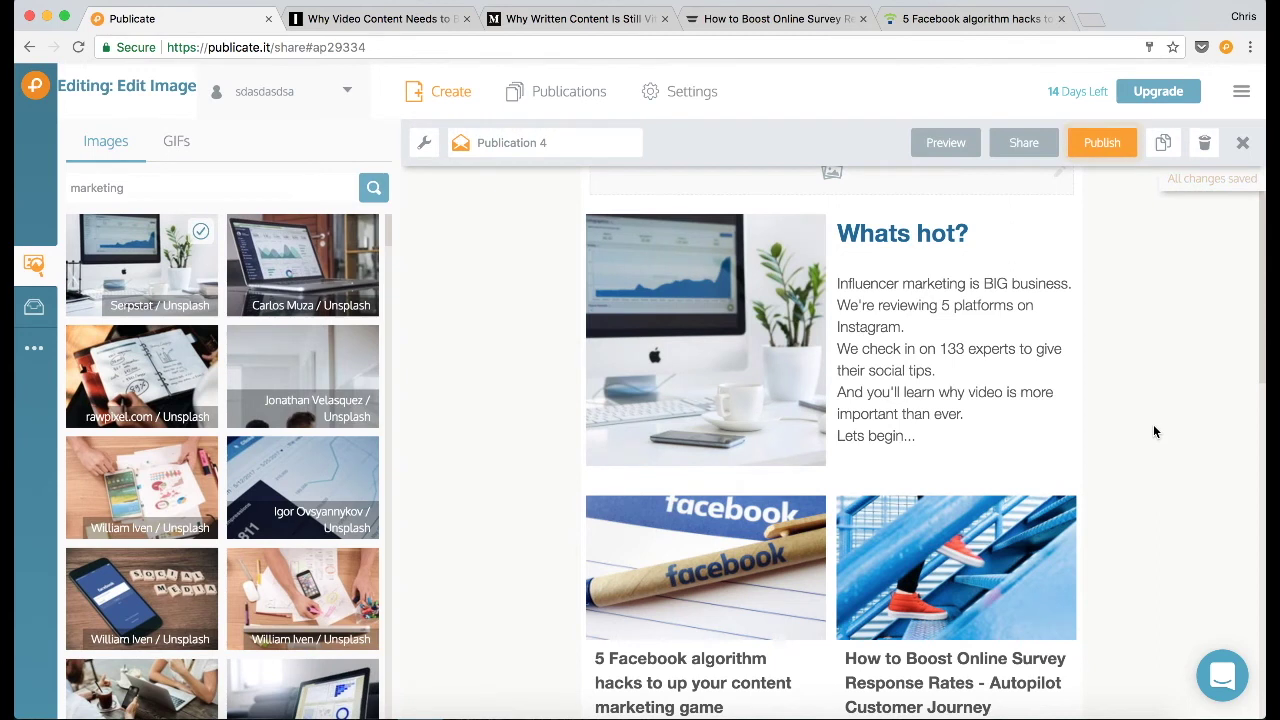
Upload Newsletter Header.png into the header placeholder and link it to publicate.it
{"action": "scroll", "coordinate": [1153, 431], "scroll_direction": "up", "scroll_amount": 2}
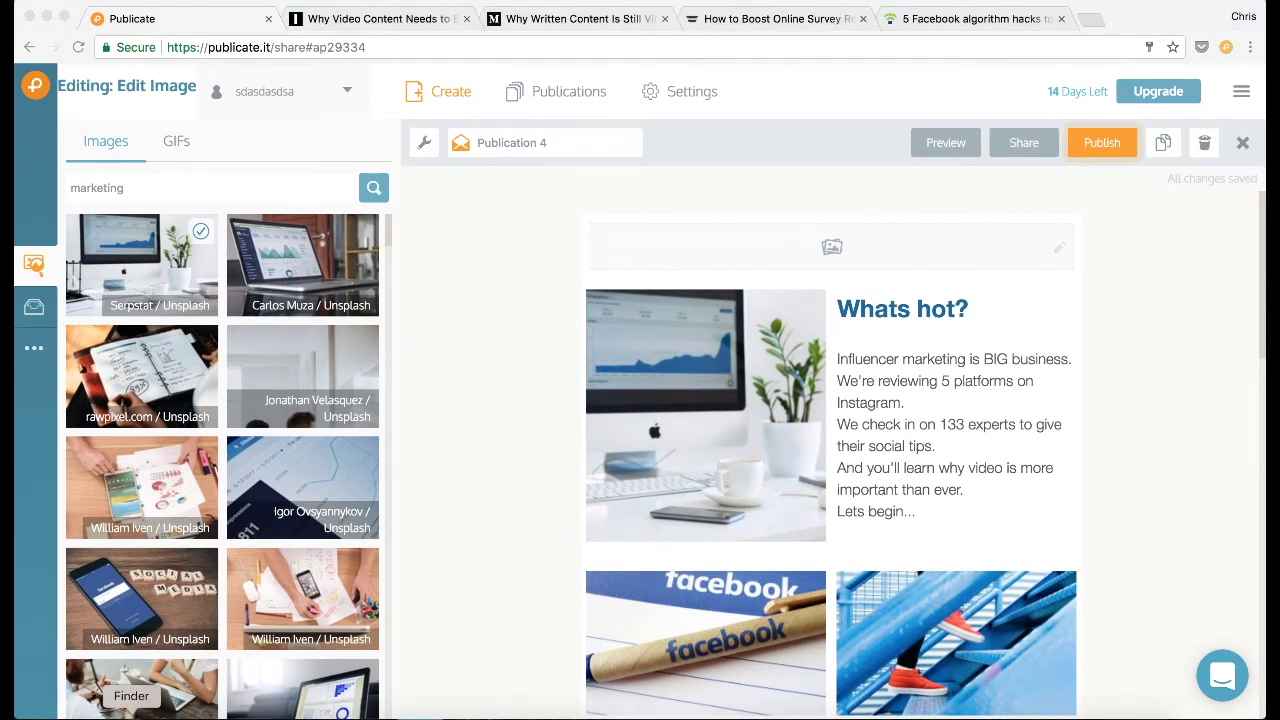
{"action": "left_click", "coordinate": [131, 714]}
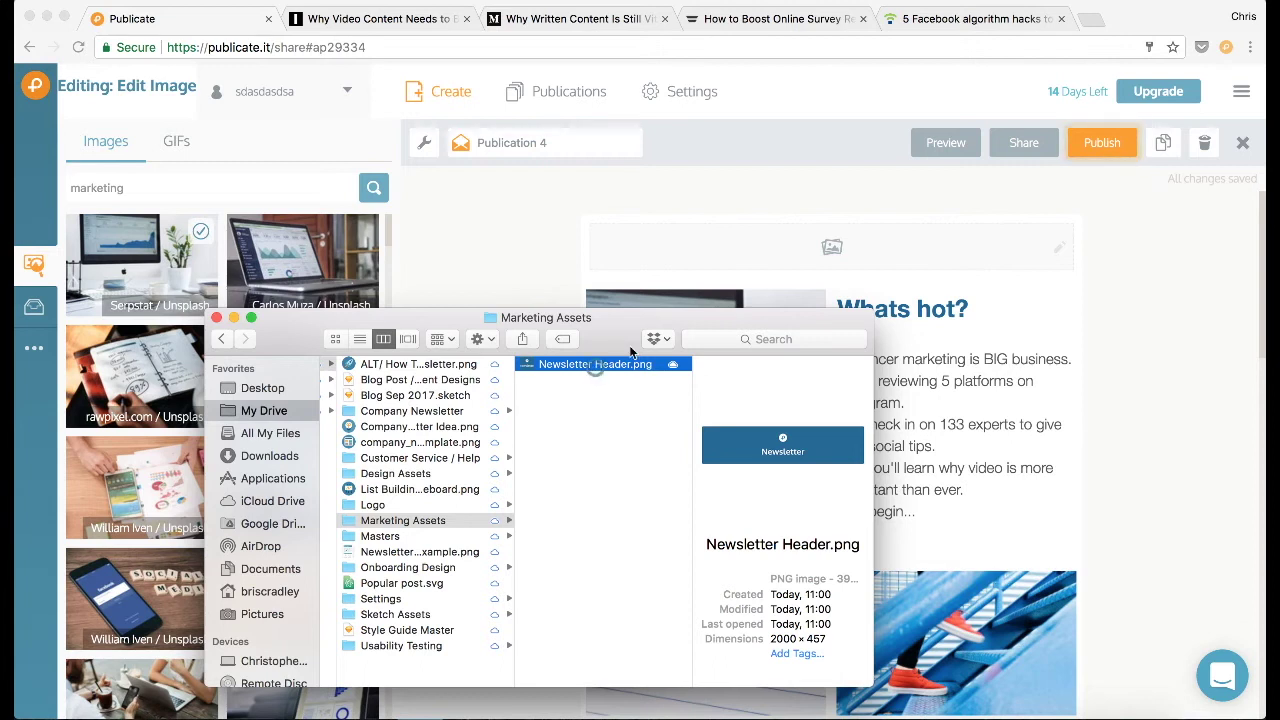
{"action": "left_click_drag", "start_coordinate": [593, 368], "coordinate": [838, 250]}
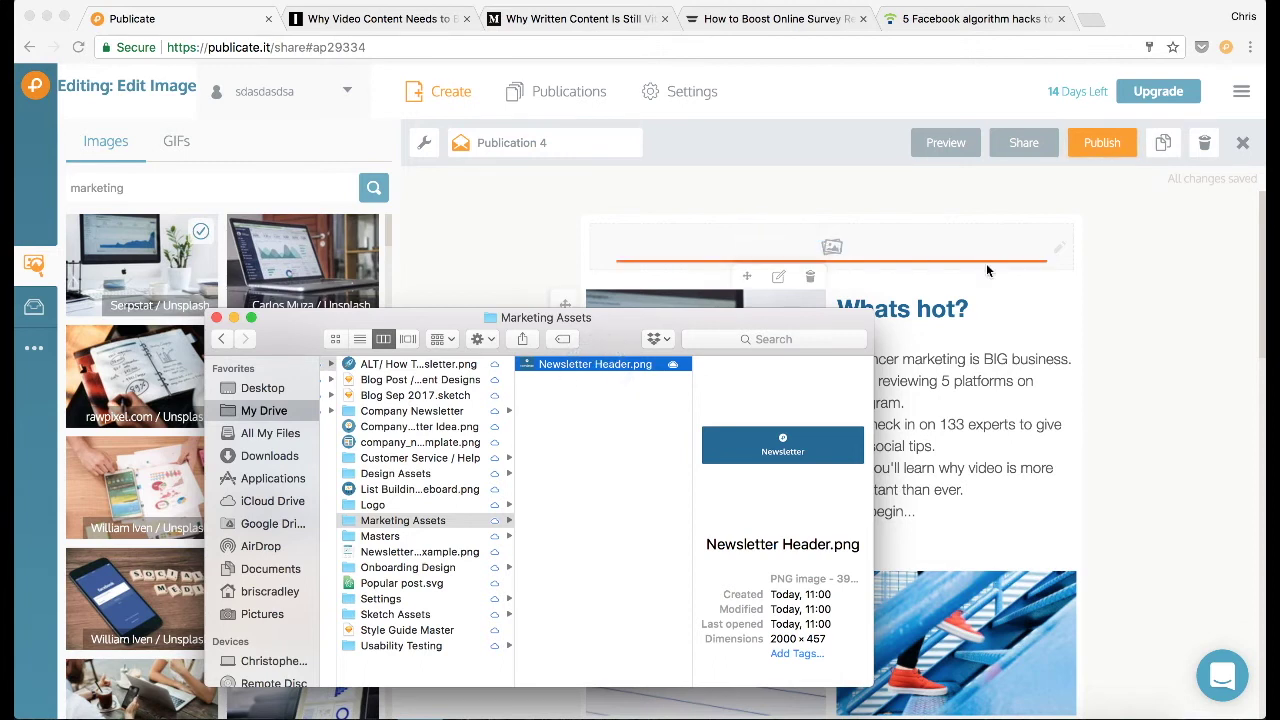
{"action": "left_click", "coordinate": [1136, 285]}
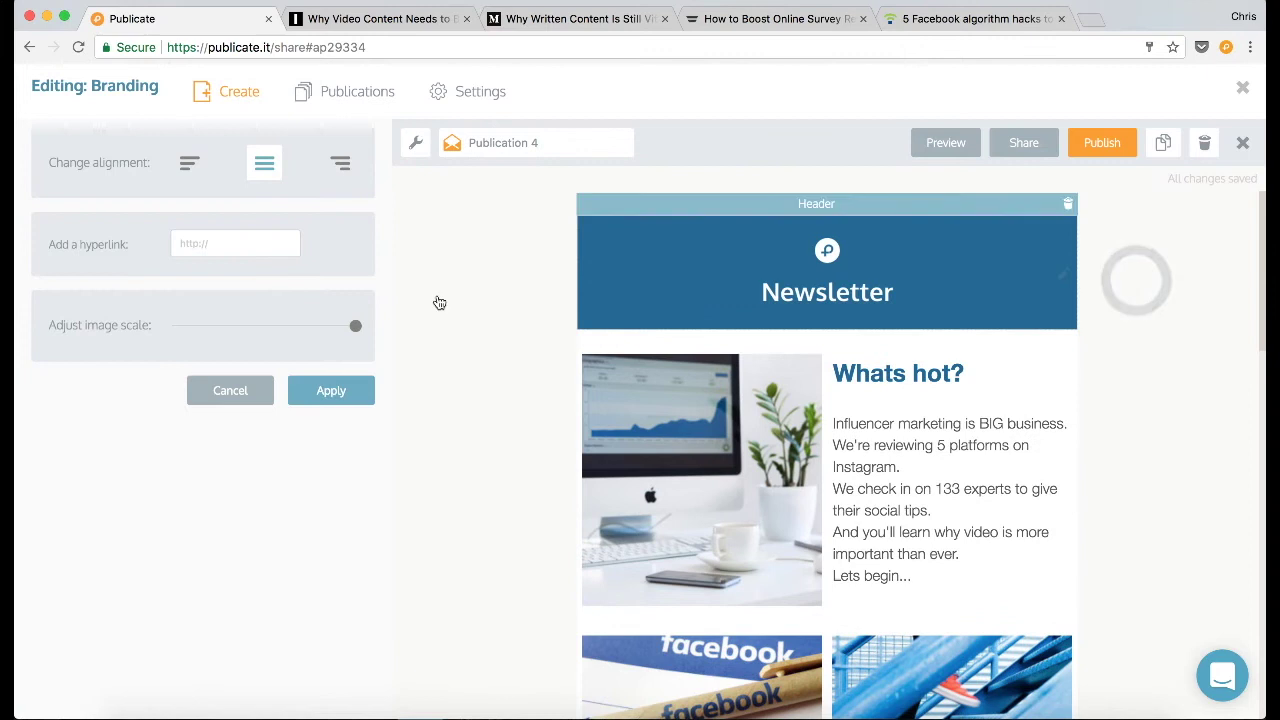
{"action": "left_click", "coordinate": [209, 244]}
{"action": "type", "text": "publicate.it"}
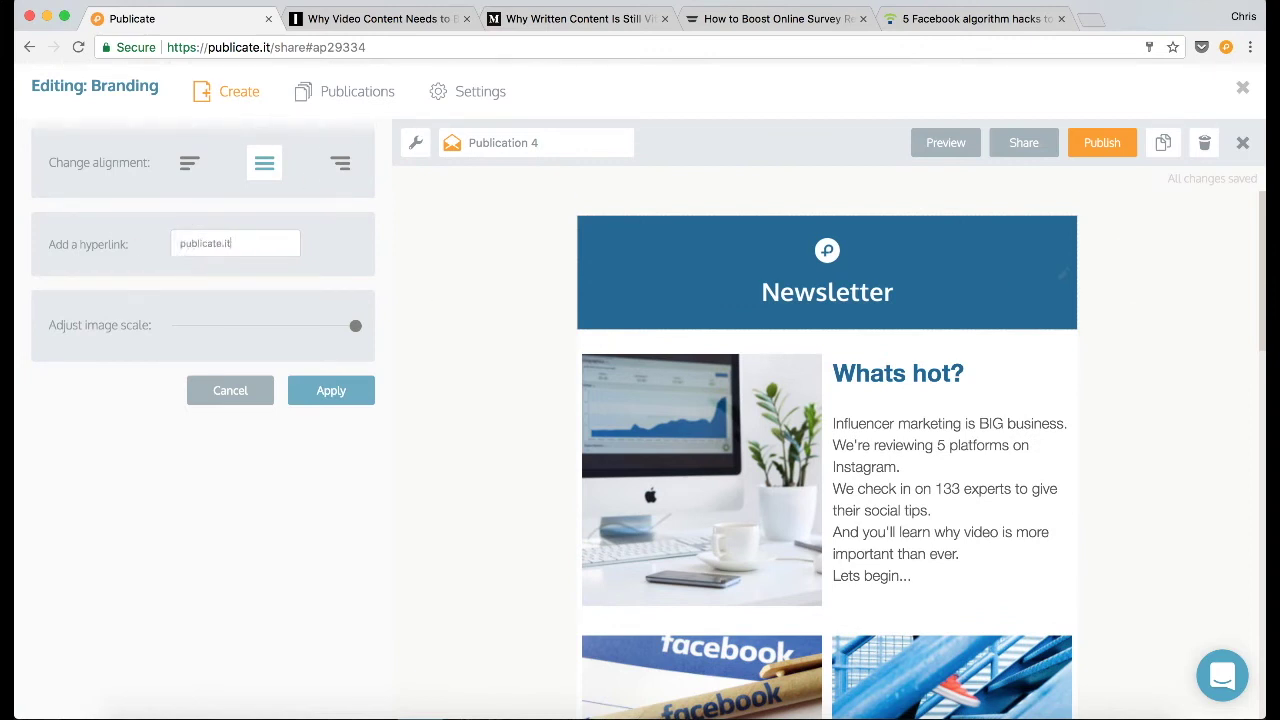
{"action": "left_click", "coordinate": [333, 396]}
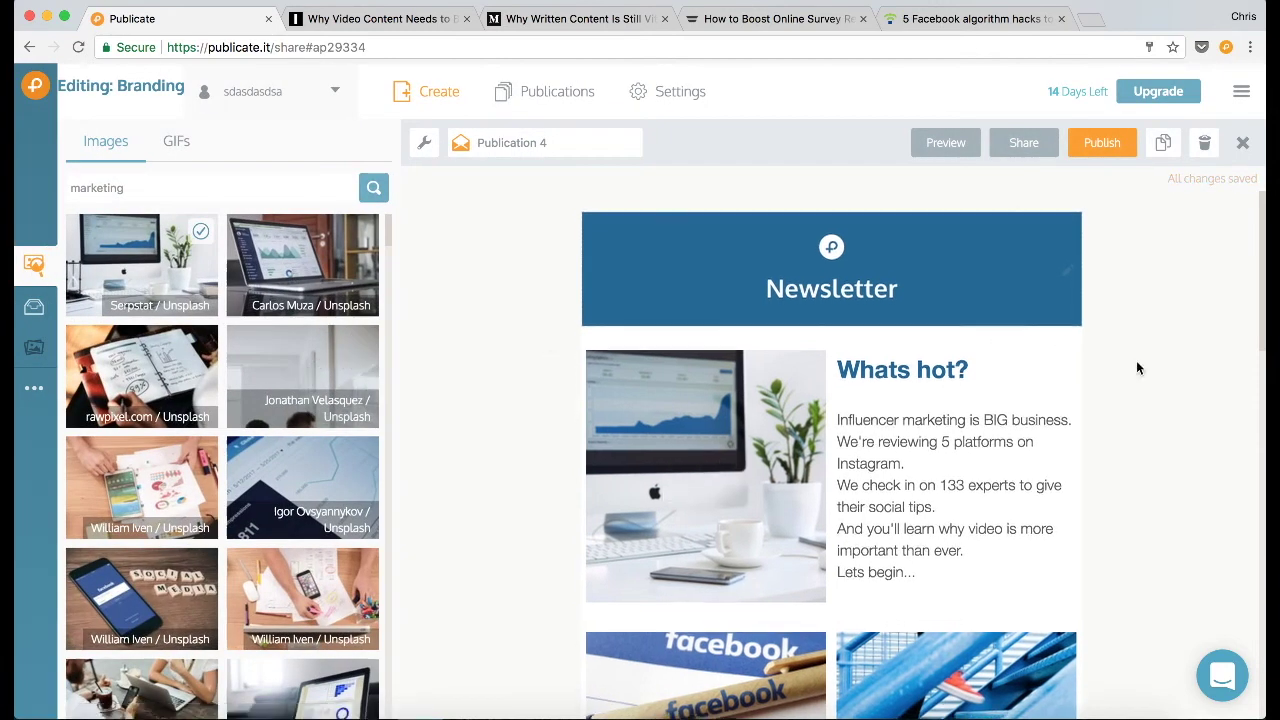
Insert a title block below the intro row reading 'Social Media'
{"action": "scroll", "coordinate": [1136, 368], "scroll_direction": "down", "scroll_amount": 15}
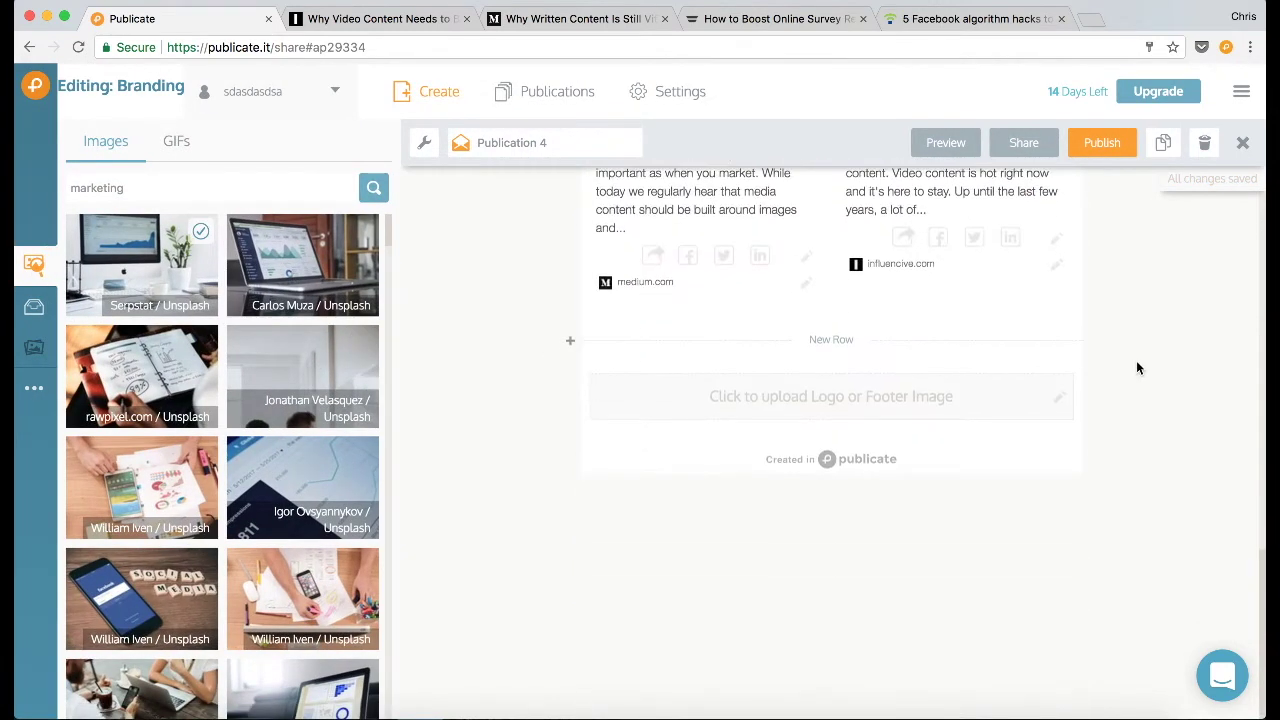
{"action": "scroll", "coordinate": [1136, 368], "scroll_direction": "up", "scroll_amount": 15}
{"action": "scroll", "coordinate": [1136, 368], "scroll_direction": "down", "scroll_amount": 3}
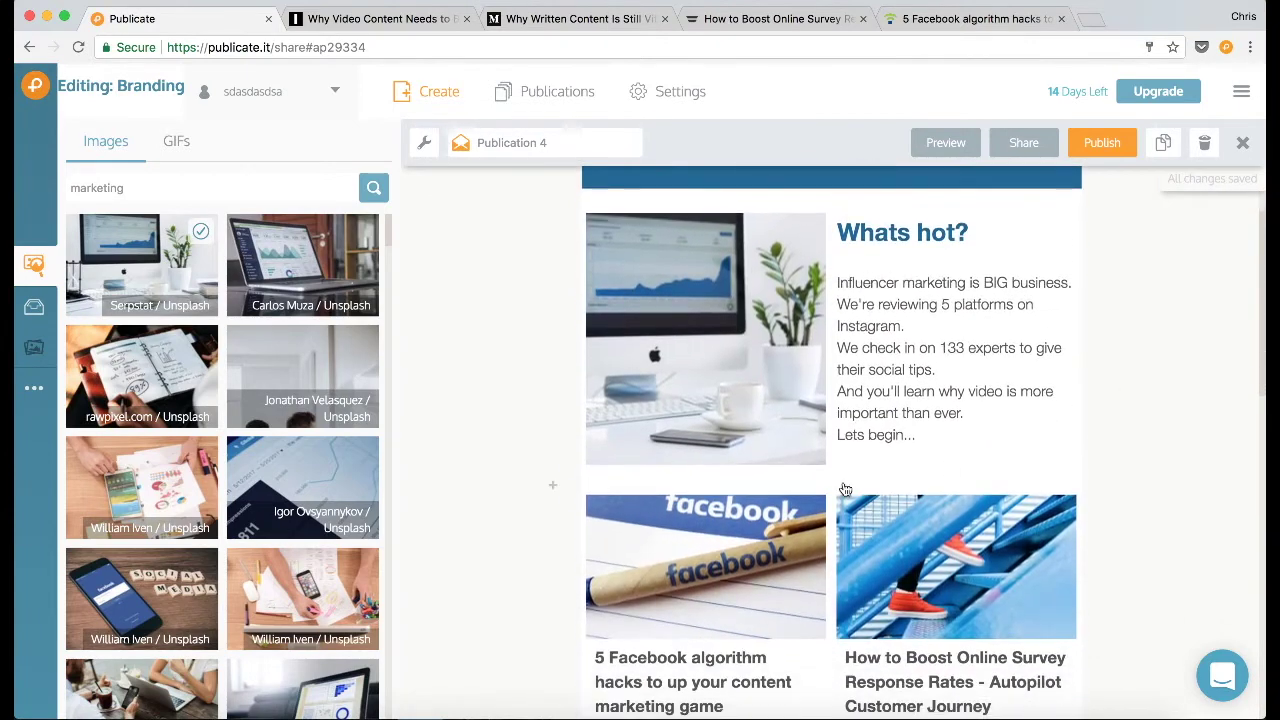
{"action": "scroll", "coordinate": [818, 484], "scroll_direction": "down", "scroll_amount": 8}
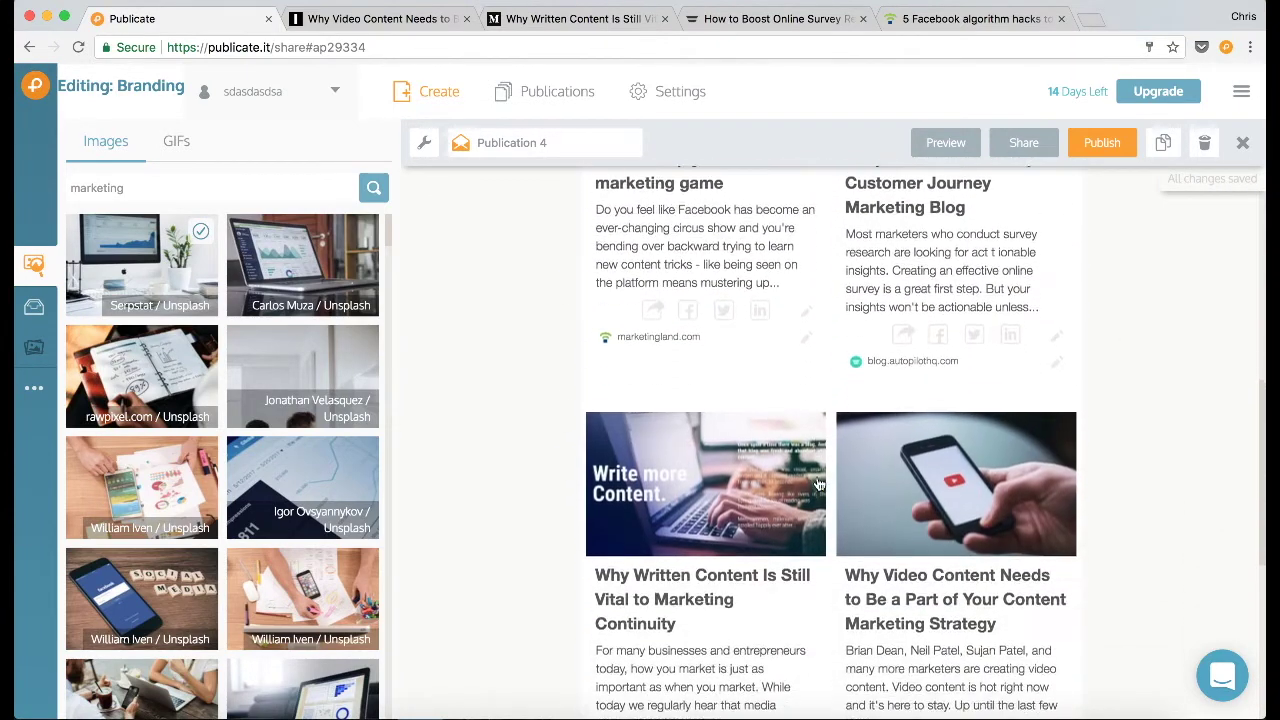
{"action": "scroll", "coordinate": [818, 484], "scroll_direction": "up", "scroll_amount": 7}
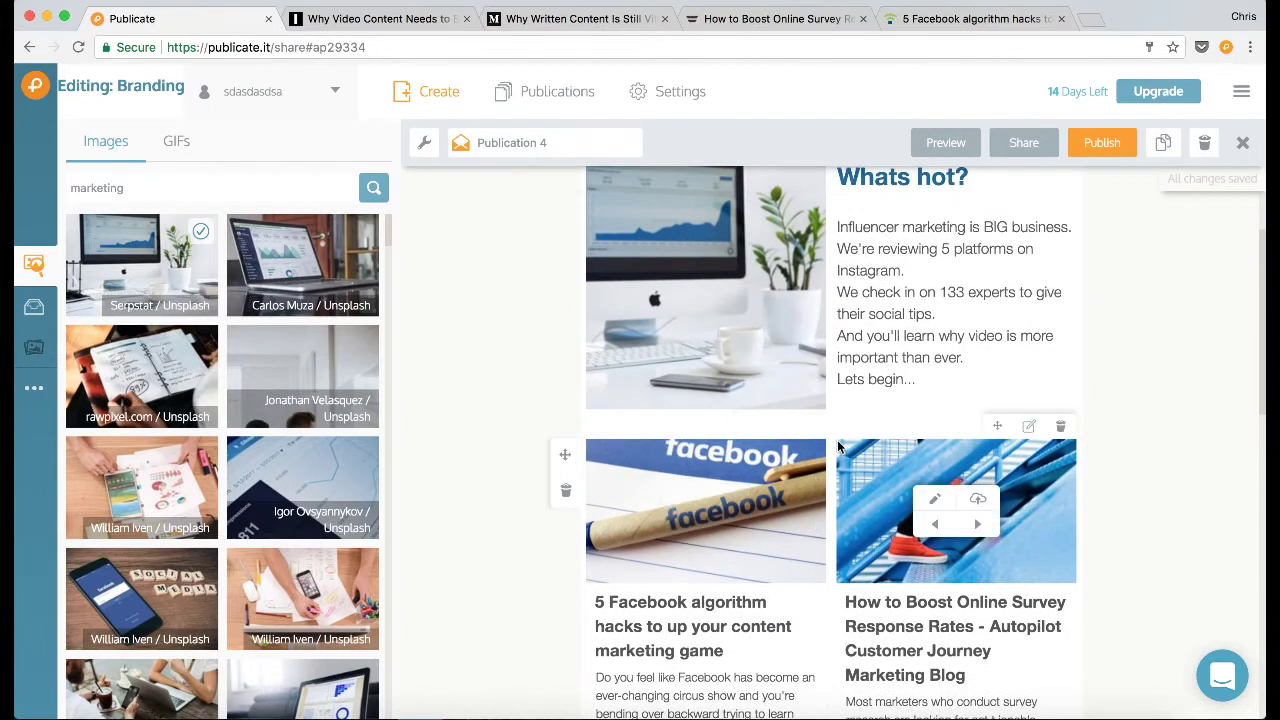
{"action": "left_click", "coordinate": [829, 430]}
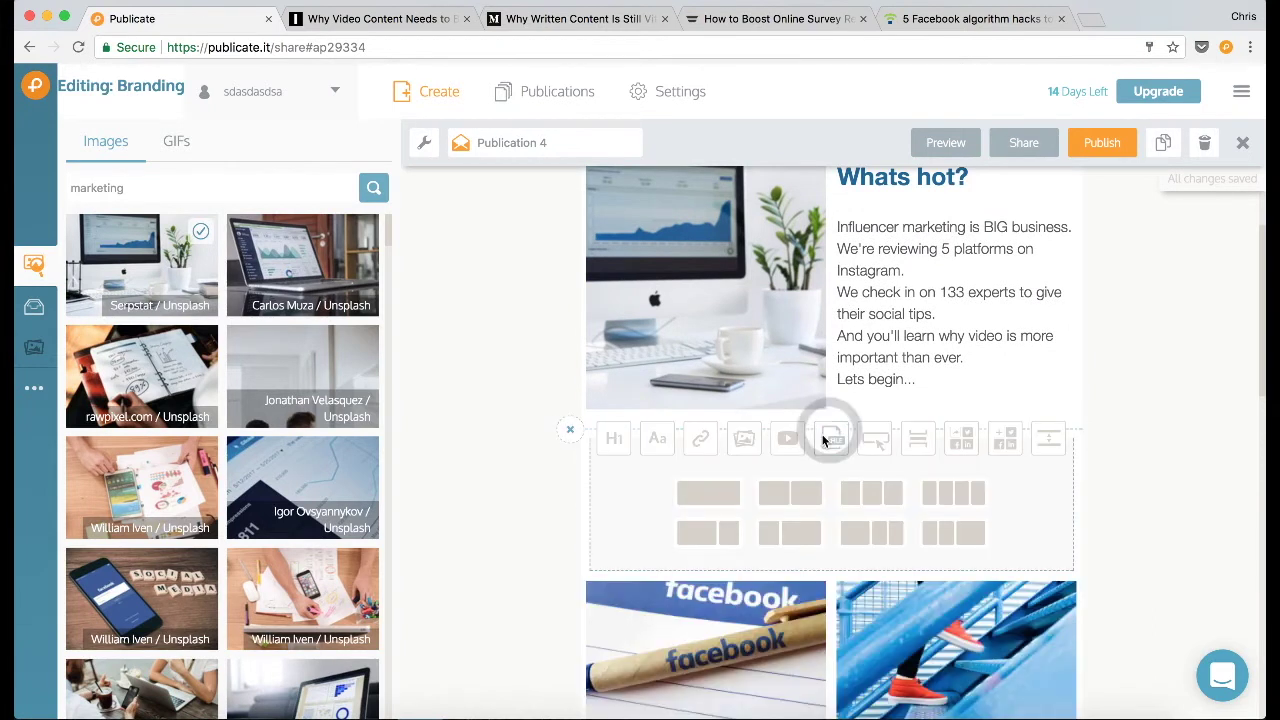
{"action": "left_click", "coordinate": [617, 447]}
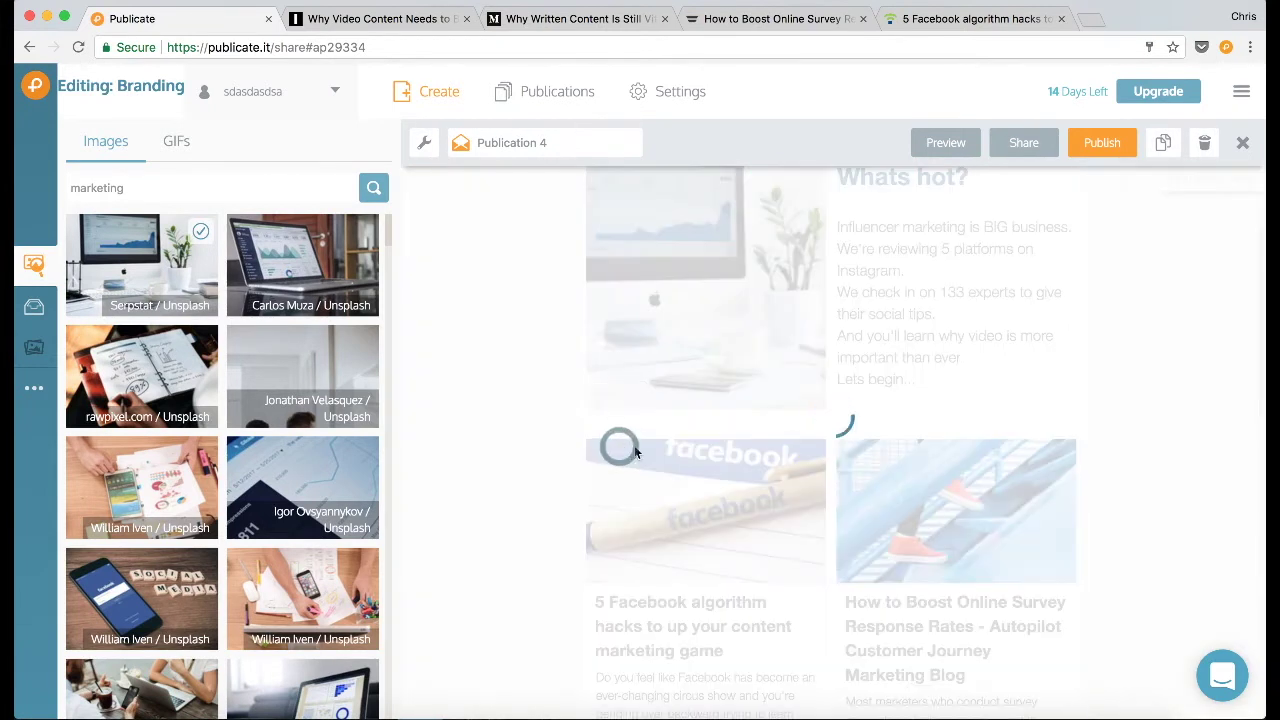
{"action": "type", "text": "Soc"}
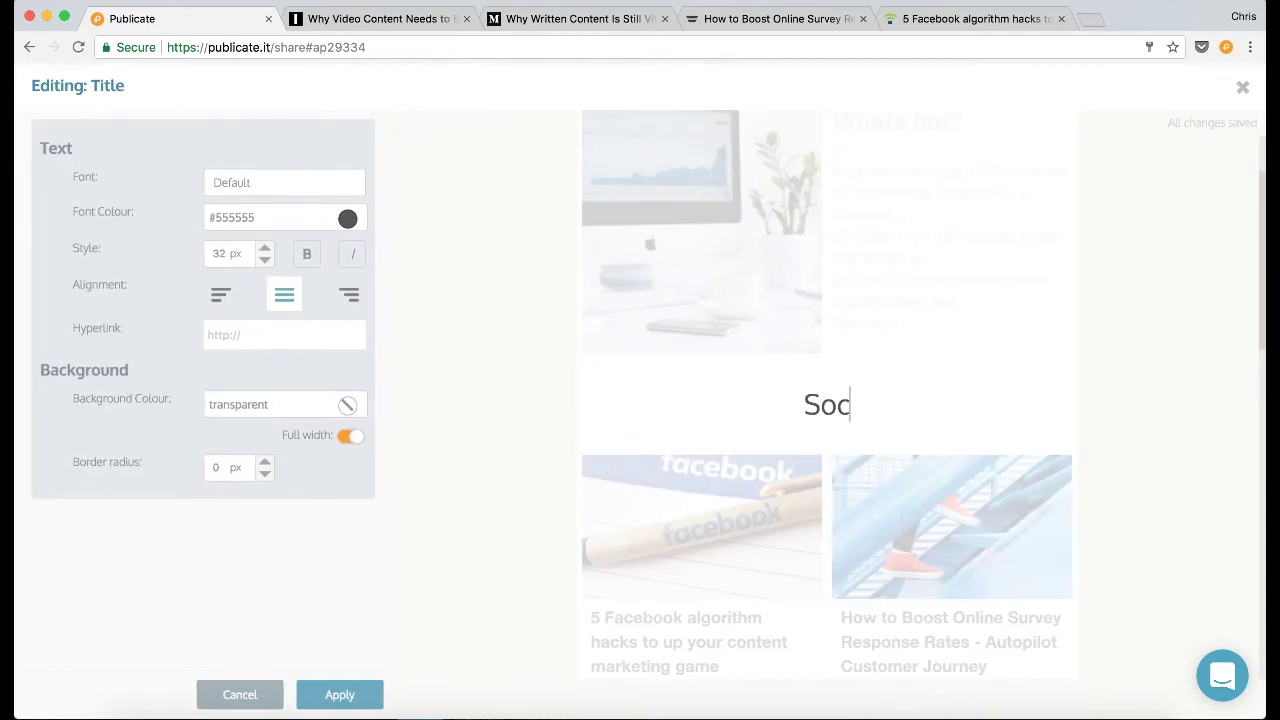
{"action": "type", "text": "ial Media"}
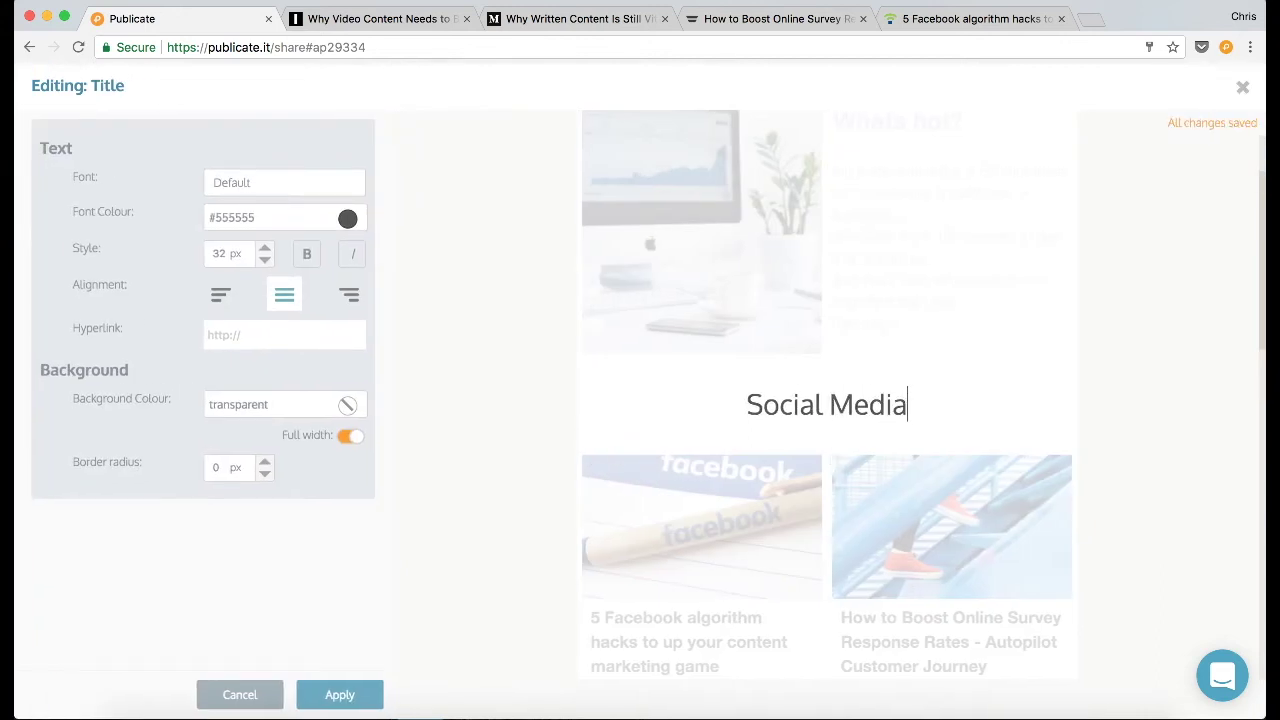
Style the Social Media title with a #1c6799 background, 28 px white left-aligned text
{"action": "left_click_drag", "start_coordinate": [757, 417], "coordinate": [826, 428]}
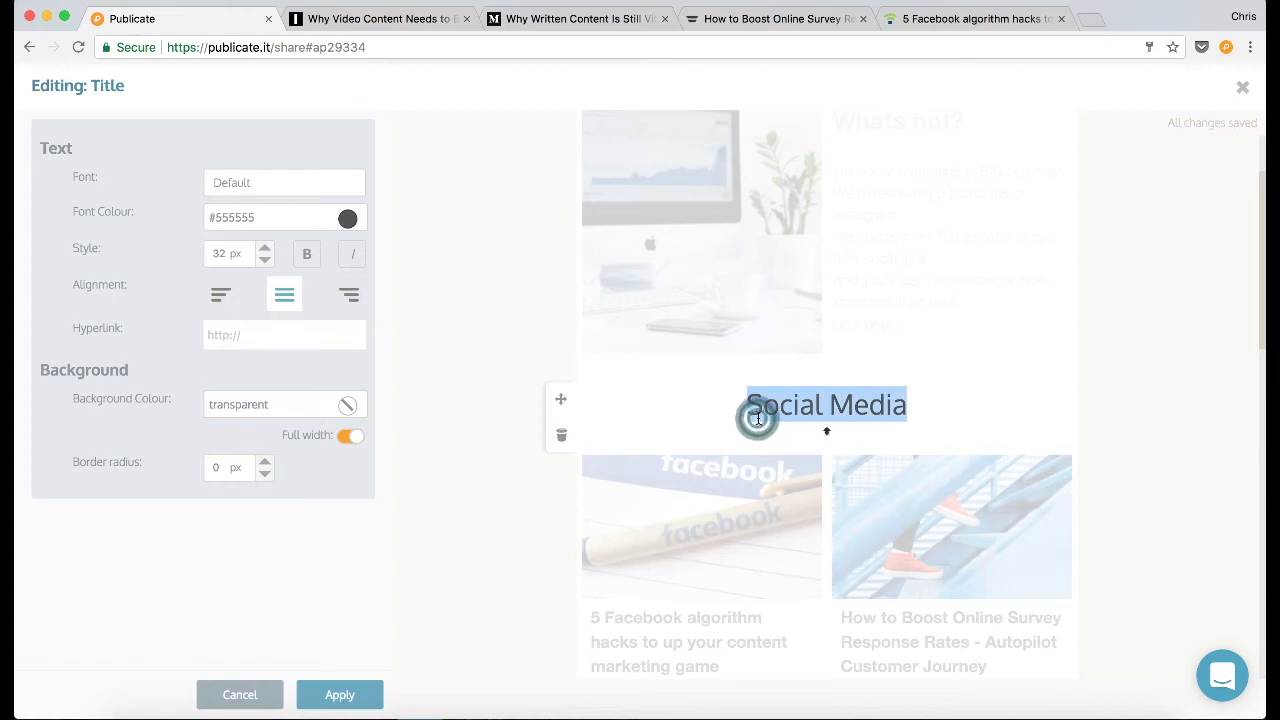
{"action": "left_click", "coordinate": [268, 403]}
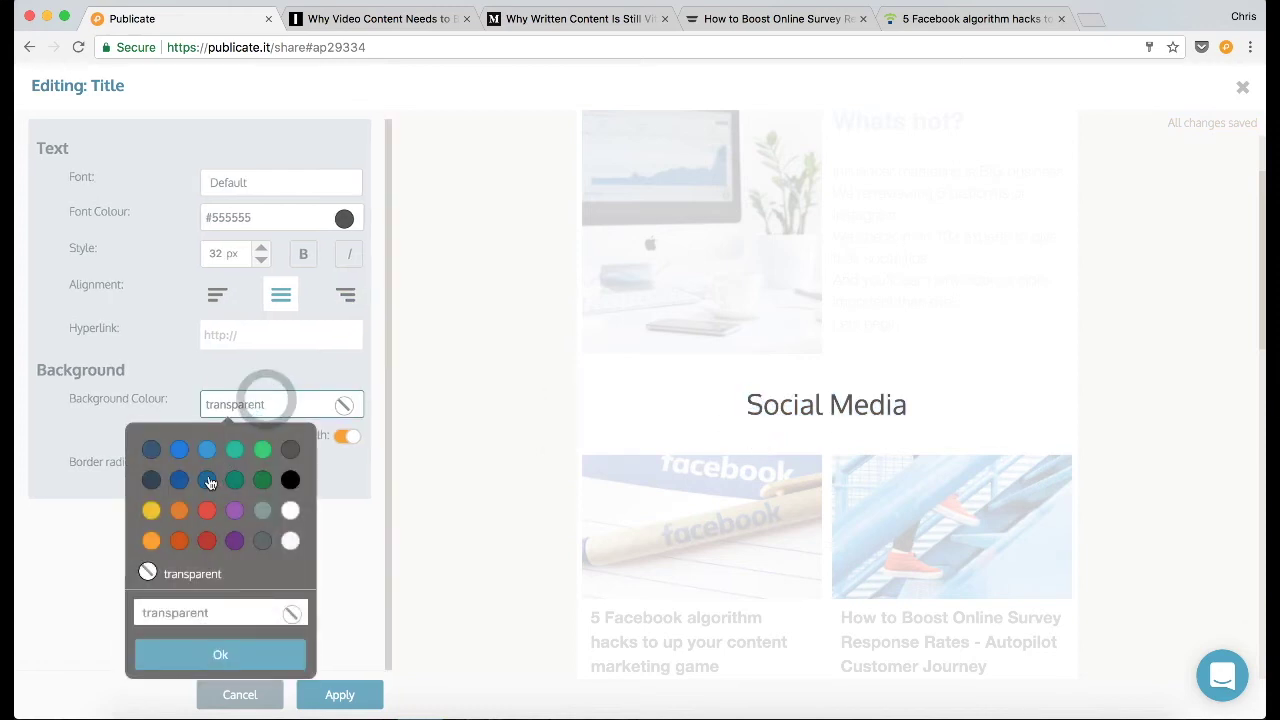
{"action": "left_click", "coordinate": [206, 480]}
{"action": "left_click", "coordinate": [254, 654]}
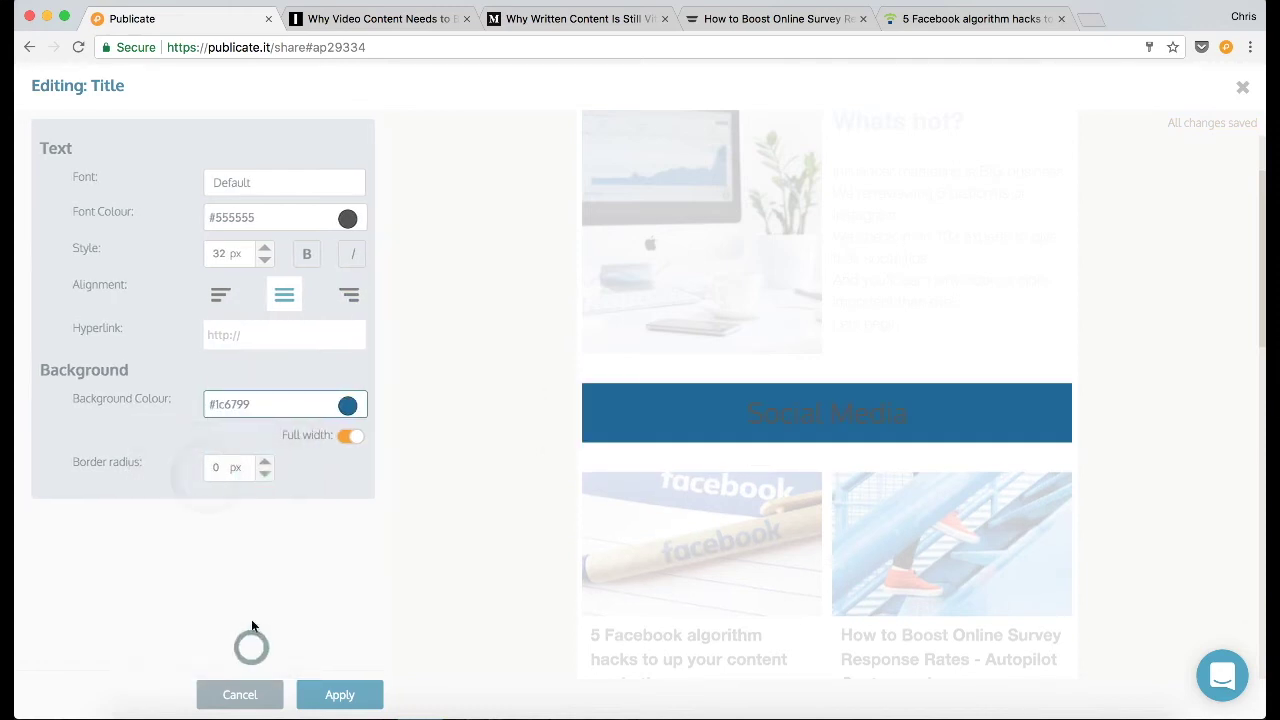
{"action": "left_click", "coordinate": [264, 260]}
{"action": "left_click", "coordinate": [264, 260]}
{"action": "left_click", "coordinate": [264, 260]}
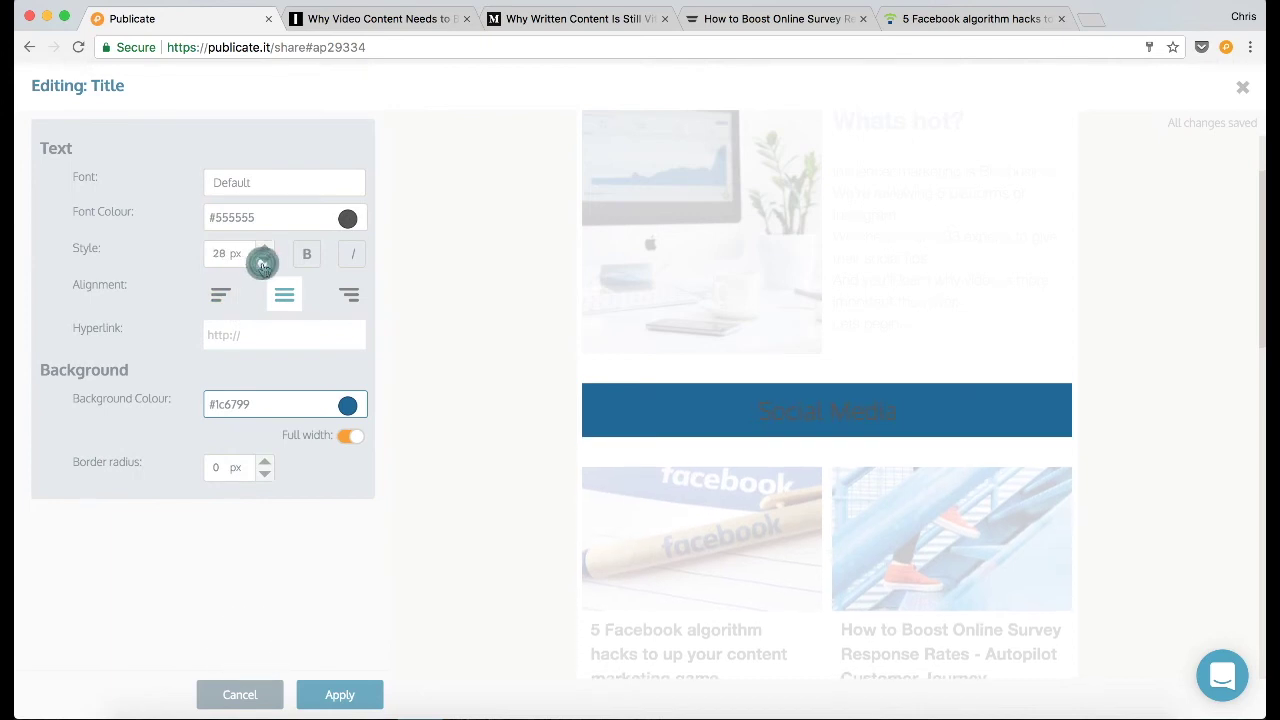
{"action": "left_click", "coordinate": [264, 260]}
{"action": "left_click", "coordinate": [264, 260]}
{"action": "left_click", "coordinate": [257, 222]}
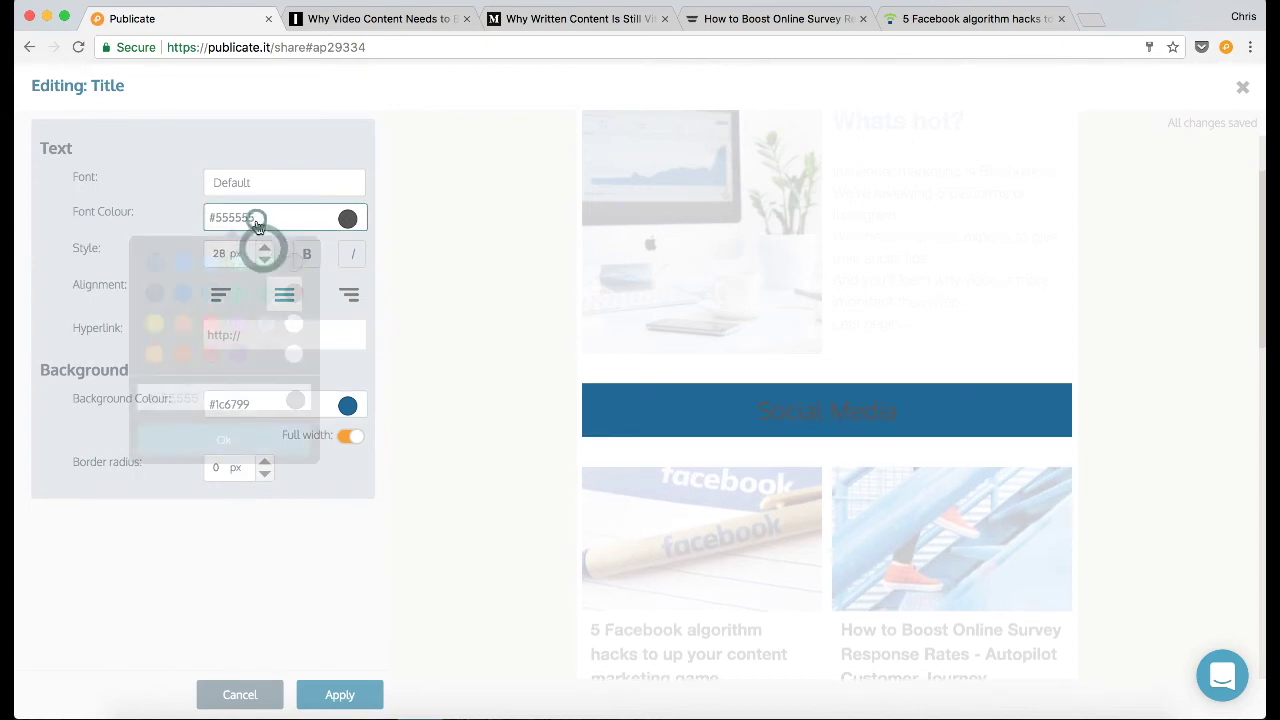
{"action": "left_click", "coordinate": [294, 323]}
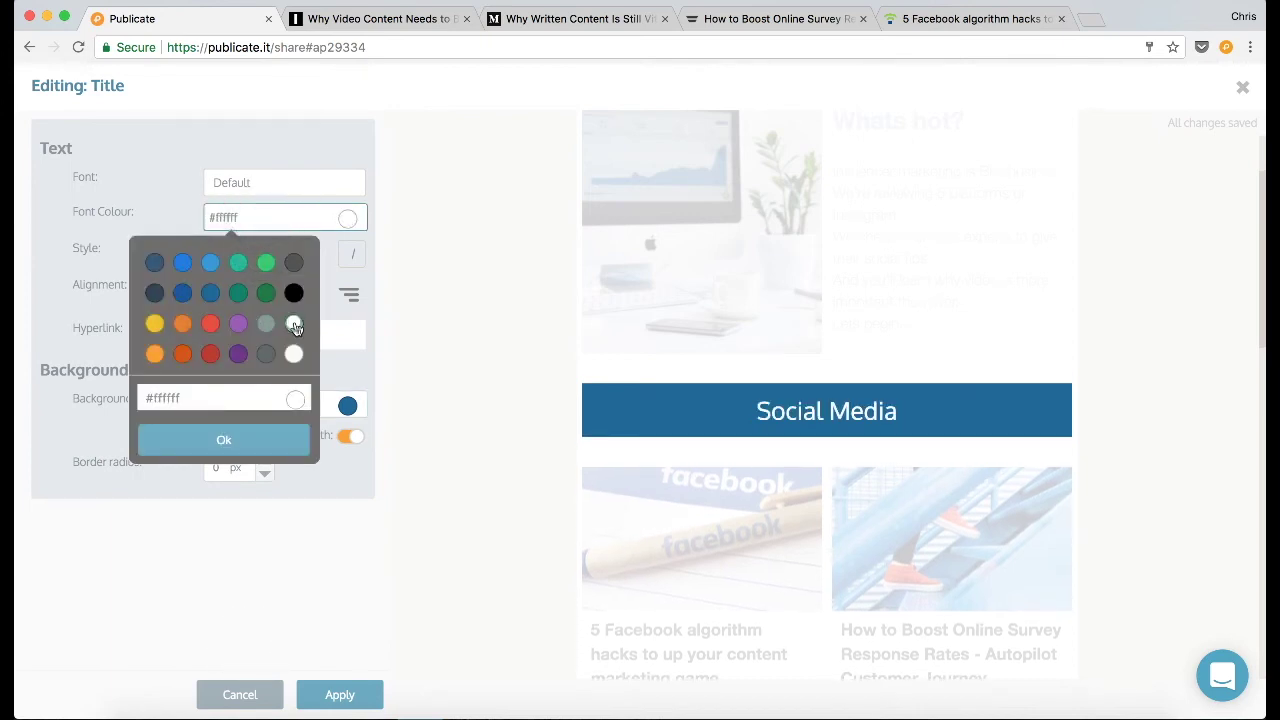
{"action": "left_click", "coordinate": [372, 318]}
{"action": "left_click", "coordinate": [219, 298]}
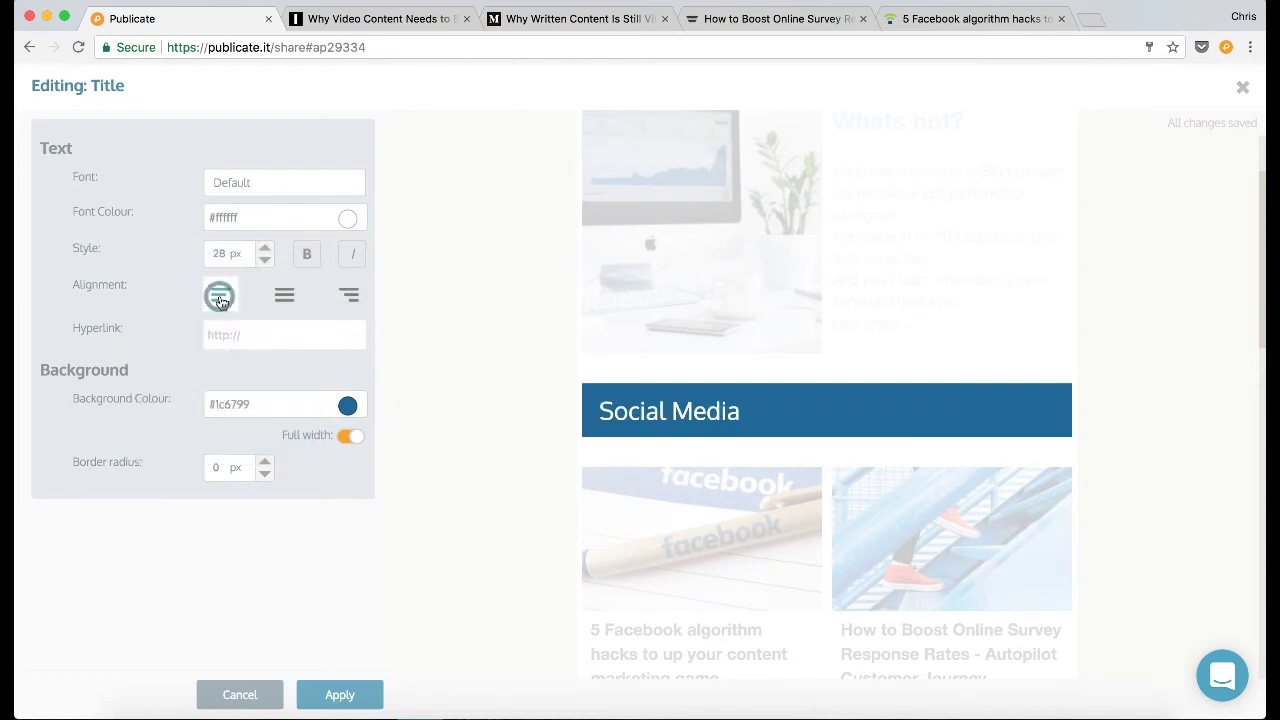
{"action": "left_click", "coordinate": [340, 694]}
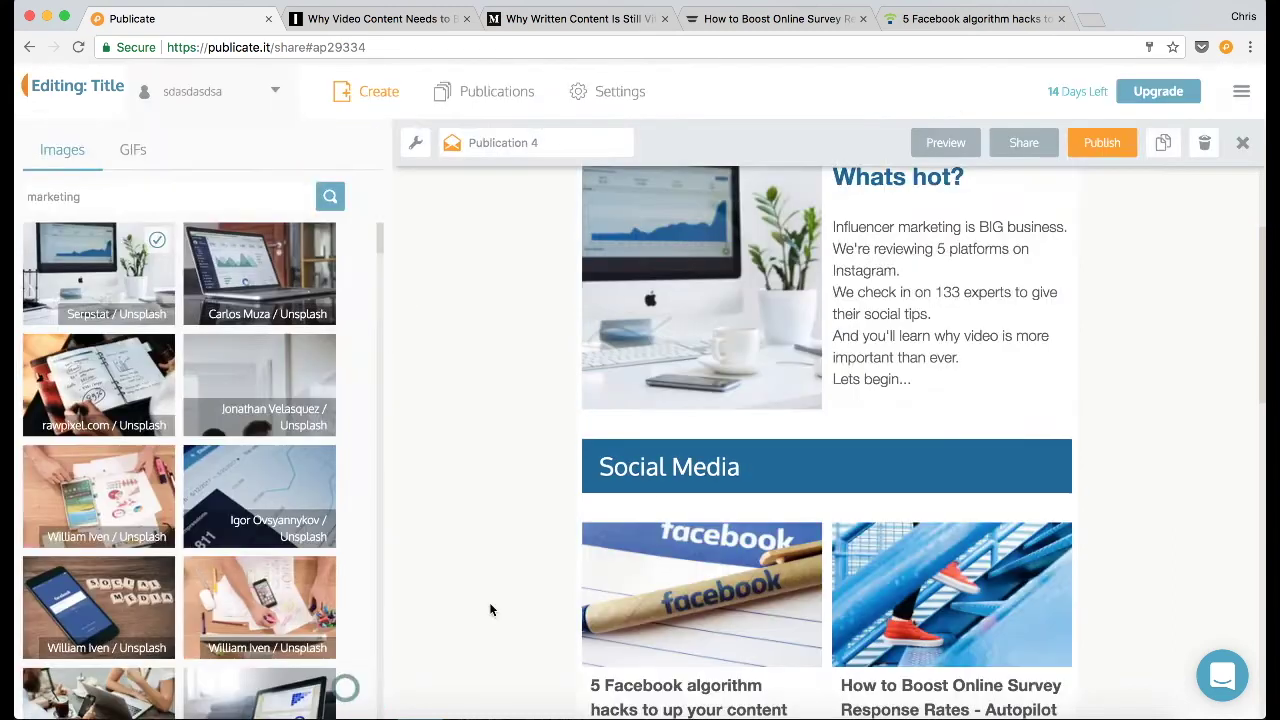
Insert a 'Content Marketing' title between the article rows using the saved Title style
{"action": "scroll", "coordinate": [1070, 428], "scroll_direction": "down", "scroll_amount": 5}
{"action": "scroll", "coordinate": [1070, 428], "scroll_direction": "down", "scroll_amount": 2}
{"action": "left_click", "coordinate": [829, 369]}
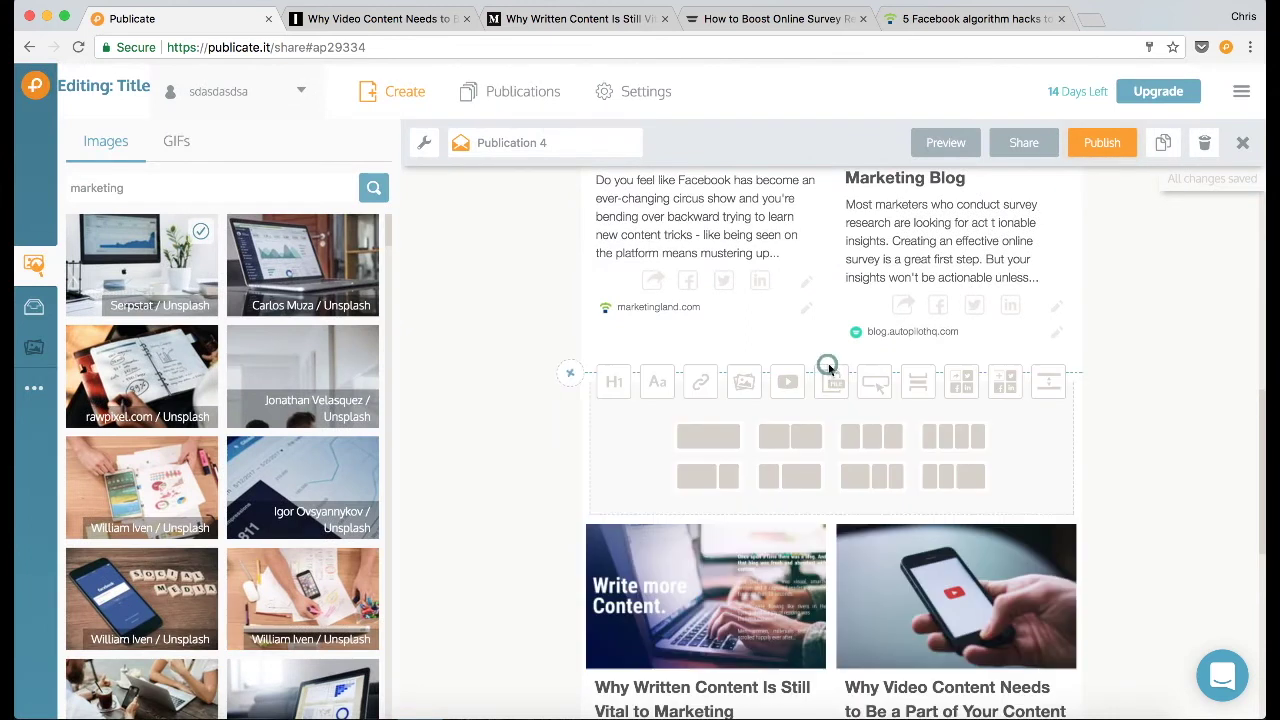
{"action": "left_click", "coordinate": [615, 383]}
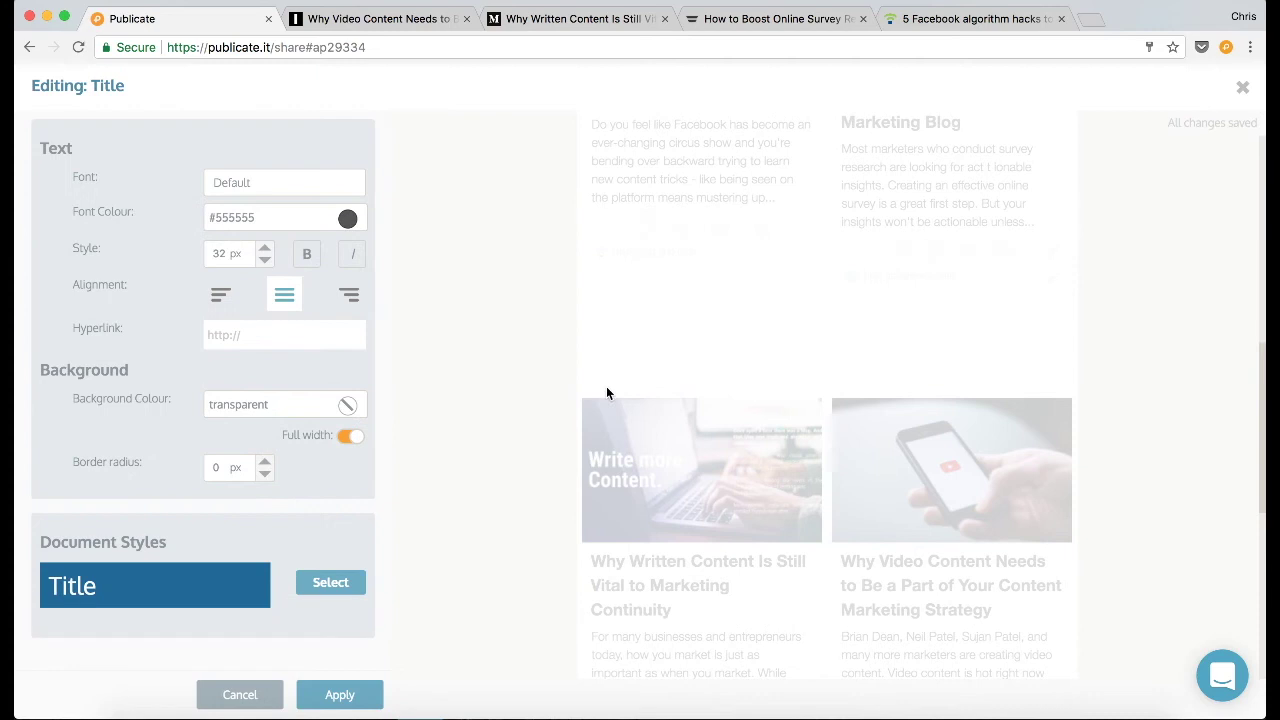
{"action": "type", "text": "Content Marketing"}
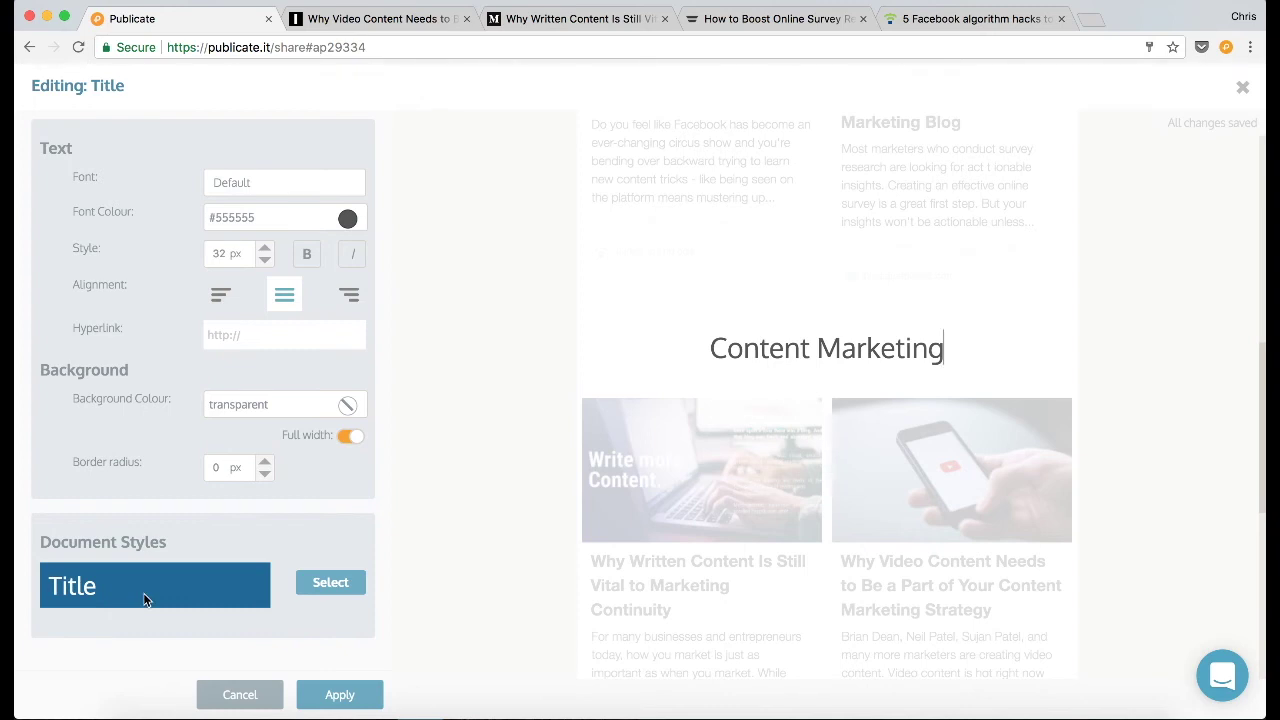
{"action": "left_click", "coordinate": [311, 588]}
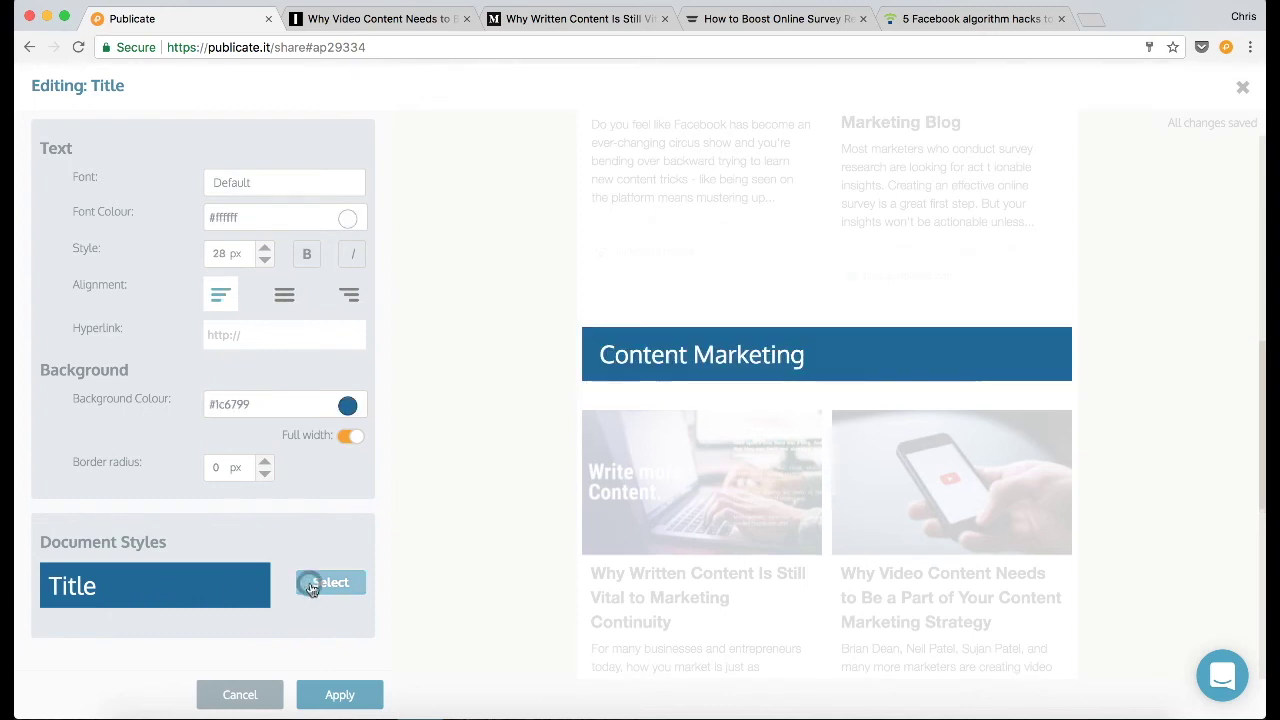
{"action": "left_click", "coordinate": [334, 687]}
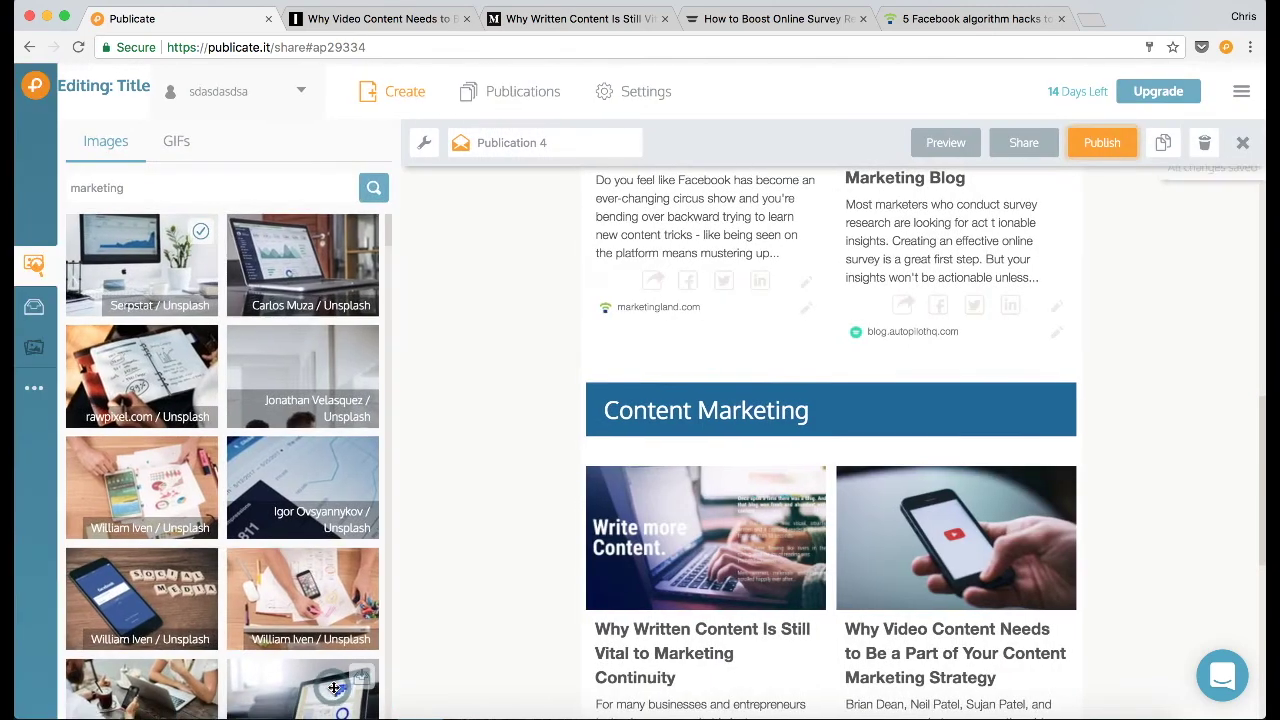
{"action": "scroll", "coordinate": [1164, 355], "scroll_direction": "up", "scroll_amount": 10}
{"action": "scroll", "coordinate": [1164, 355], "scroll_direction": "down", "scroll_amount": 6}
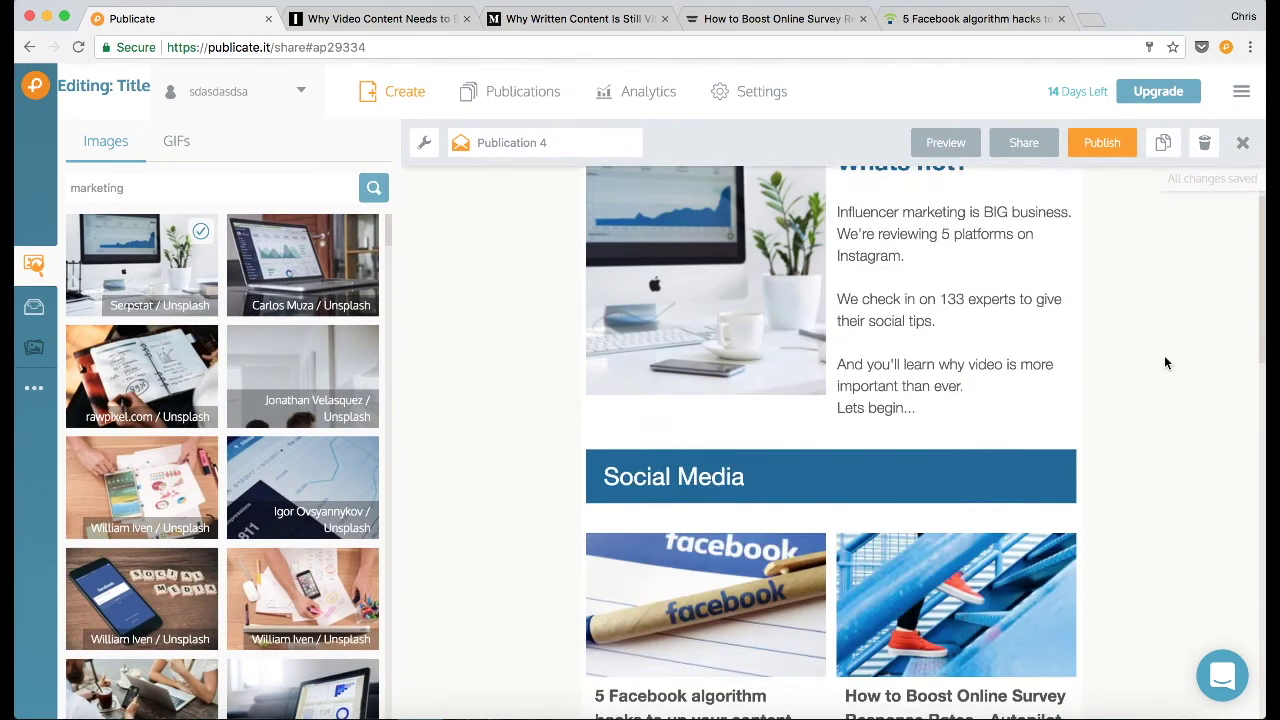
{"action": "scroll", "coordinate": [1164, 355], "scroll_direction": "up", "scroll_amount": 6}
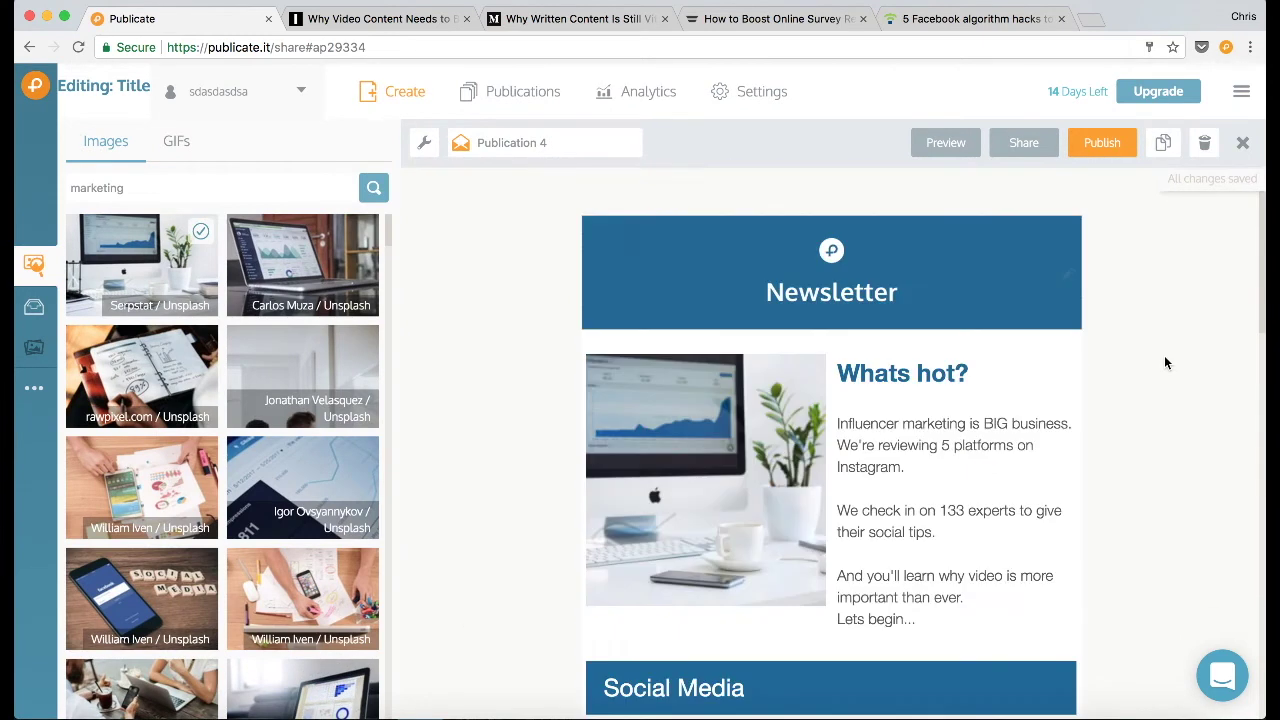
{"action": "left_click", "coordinate": [942, 143]}
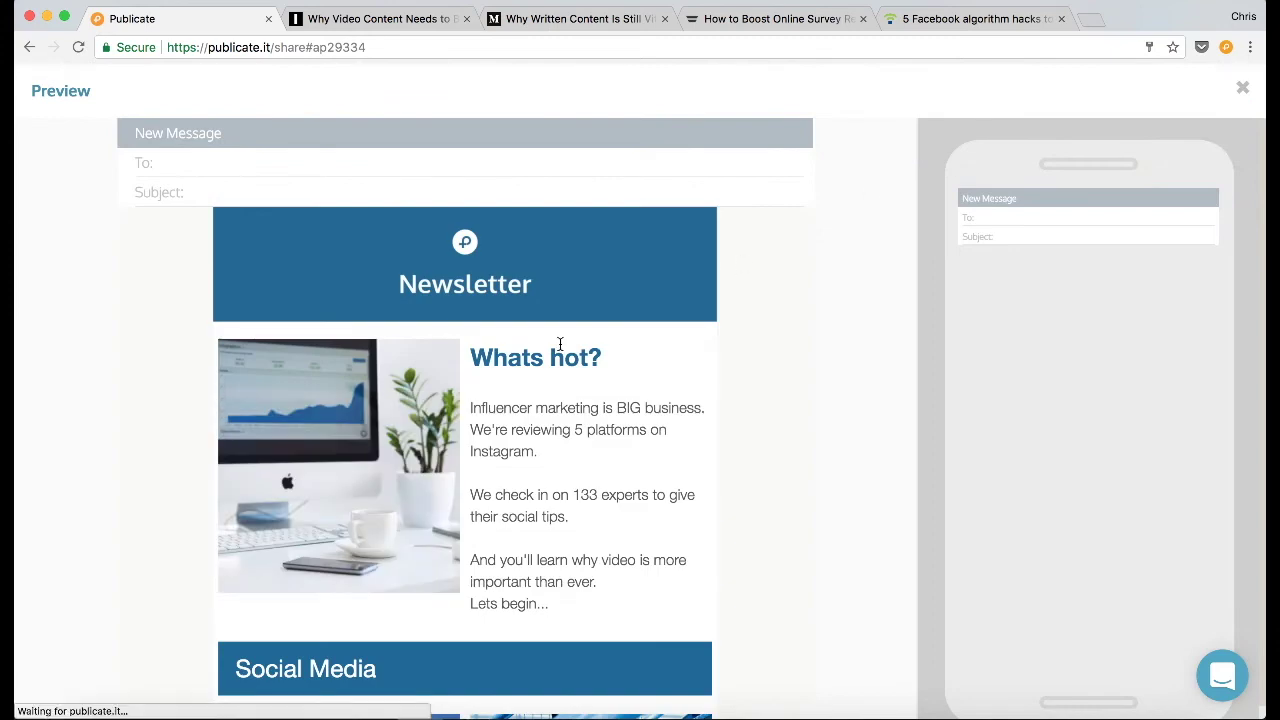
{"action": "scroll", "coordinate": [558, 340], "scroll_direction": "down", "scroll_amount": 10}
{"action": "scroll", "coordinate": [559, 348], "scroll_direction": "down", "scroll_amount": 2}
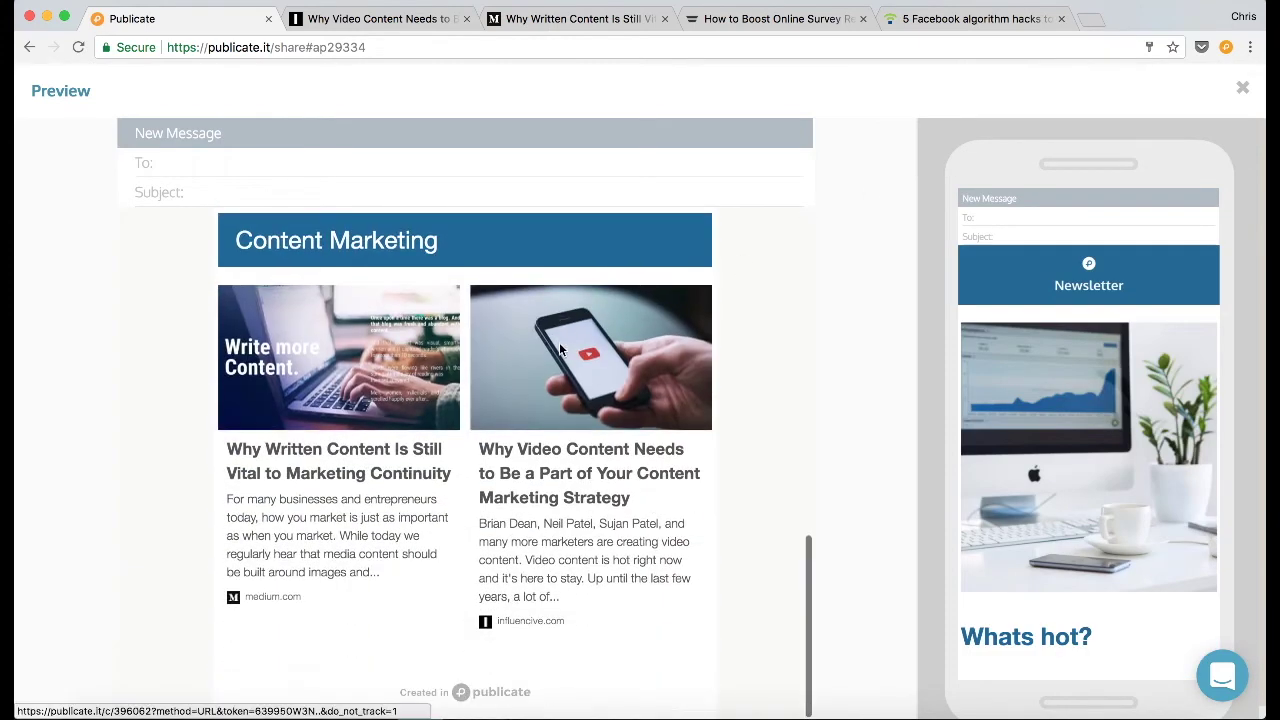
{"action": "scroll", "coordinate": [559, 348], "scroll_direction": "up", "scroll_amount": 12}
{"action": "scroll", "coordinate": [1134, 414], "scroll_direction": "down", "scroll_amount": 3}
{"action": "scroll", "coordinate": [1134, 414], "scroll_direction": "down", "scroll_amount": 15}
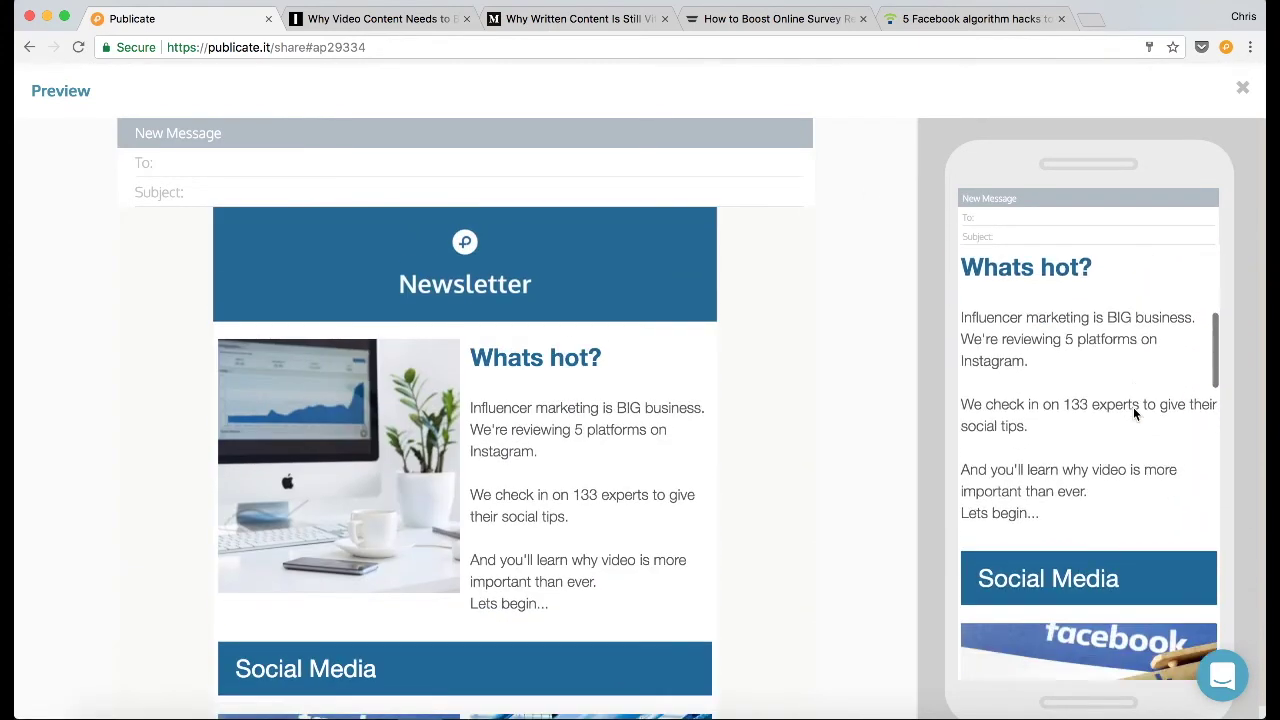
{"action": "scroll", "coordinate": [1133, 407], "scroll_direction": "up", "scroll_amount": 18}
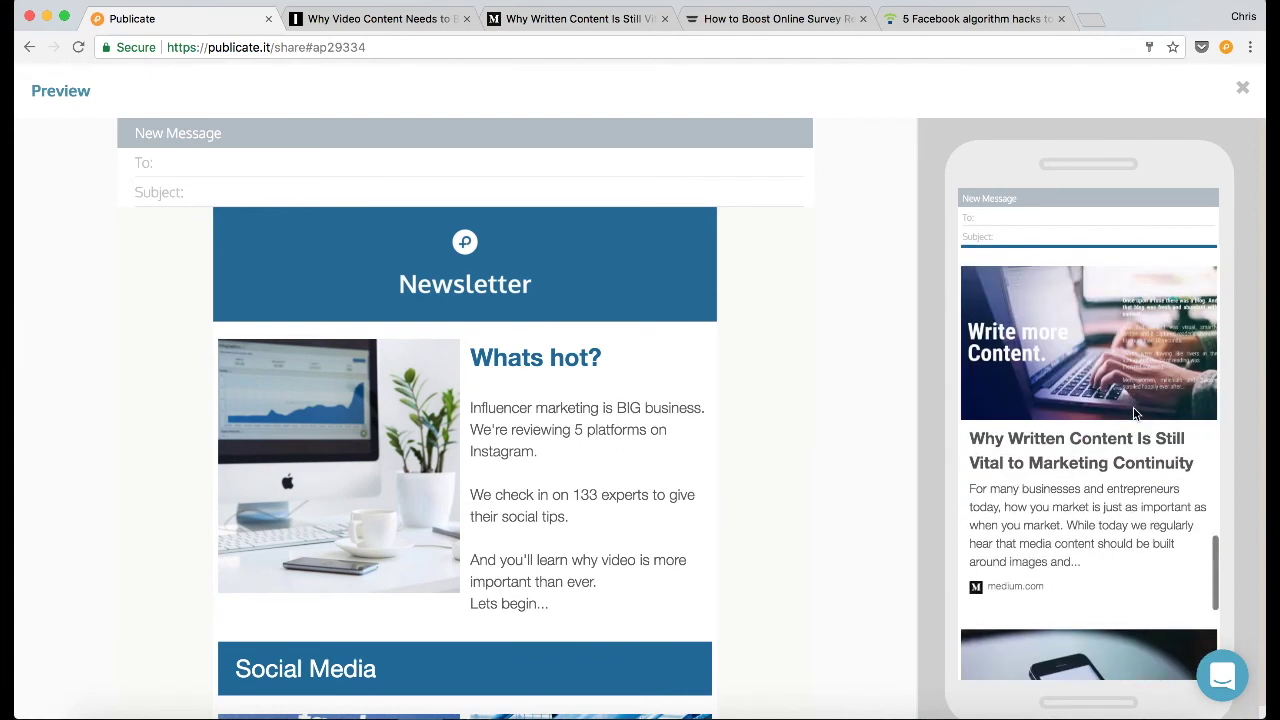
{"action": "left_click", "coordinate": [1242, 88]}
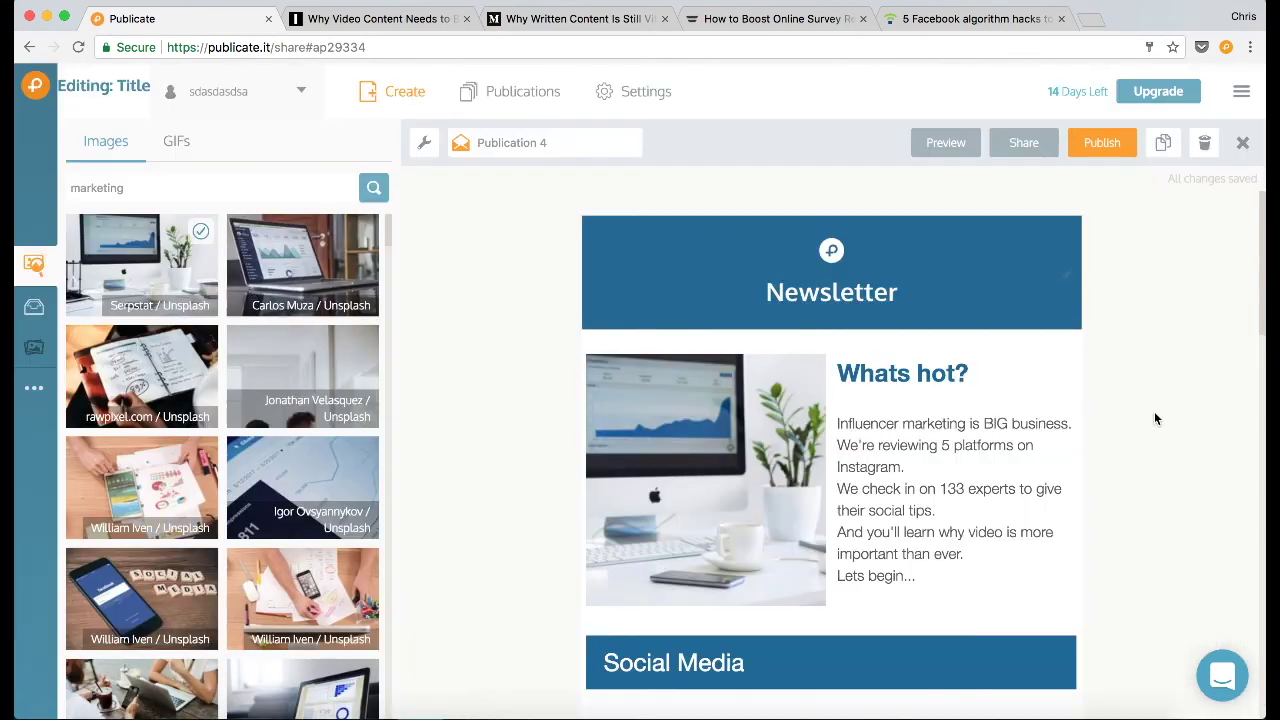
Copy Publication 4's newsletter email to the clipboard from the Publish options
{"action": "left_click", "coordinate": [1104, 143]}
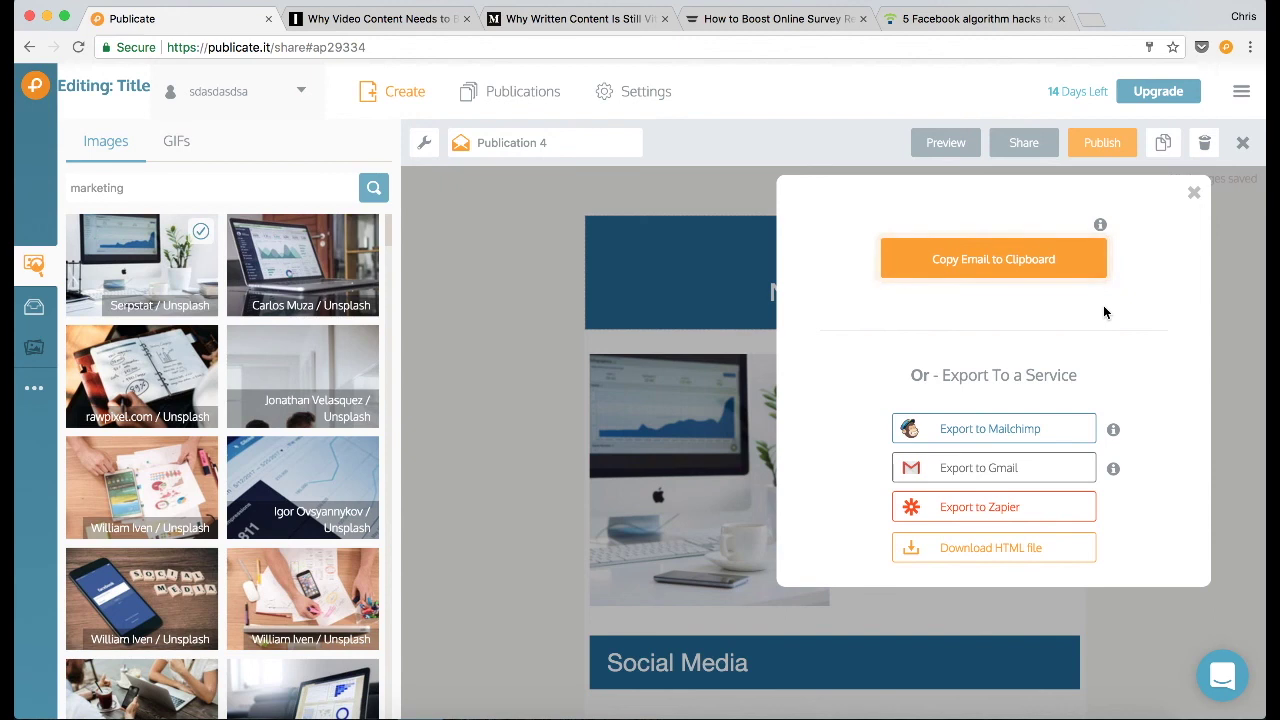
{"action": "left_click", "coordinate": [1050, 275]}
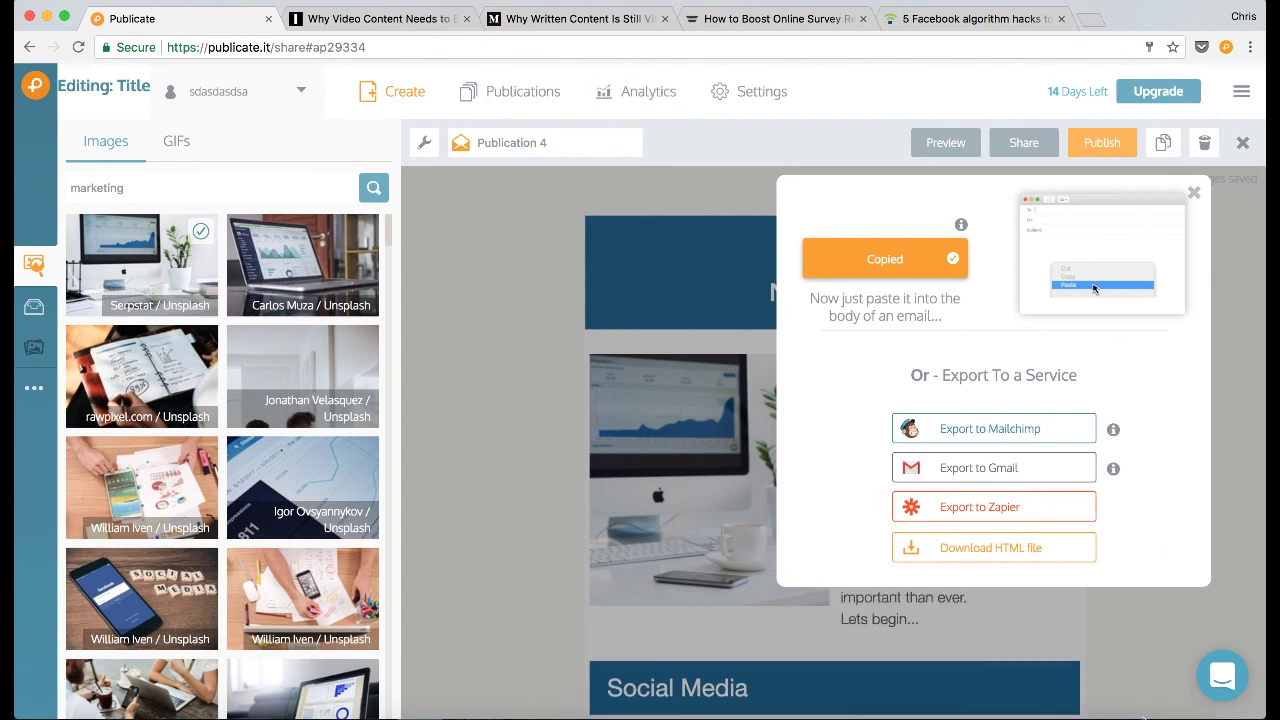
Paste the Publicate newsletter into a new Mail message body and scroll through it
{"action": "key", "text": "super+n"}
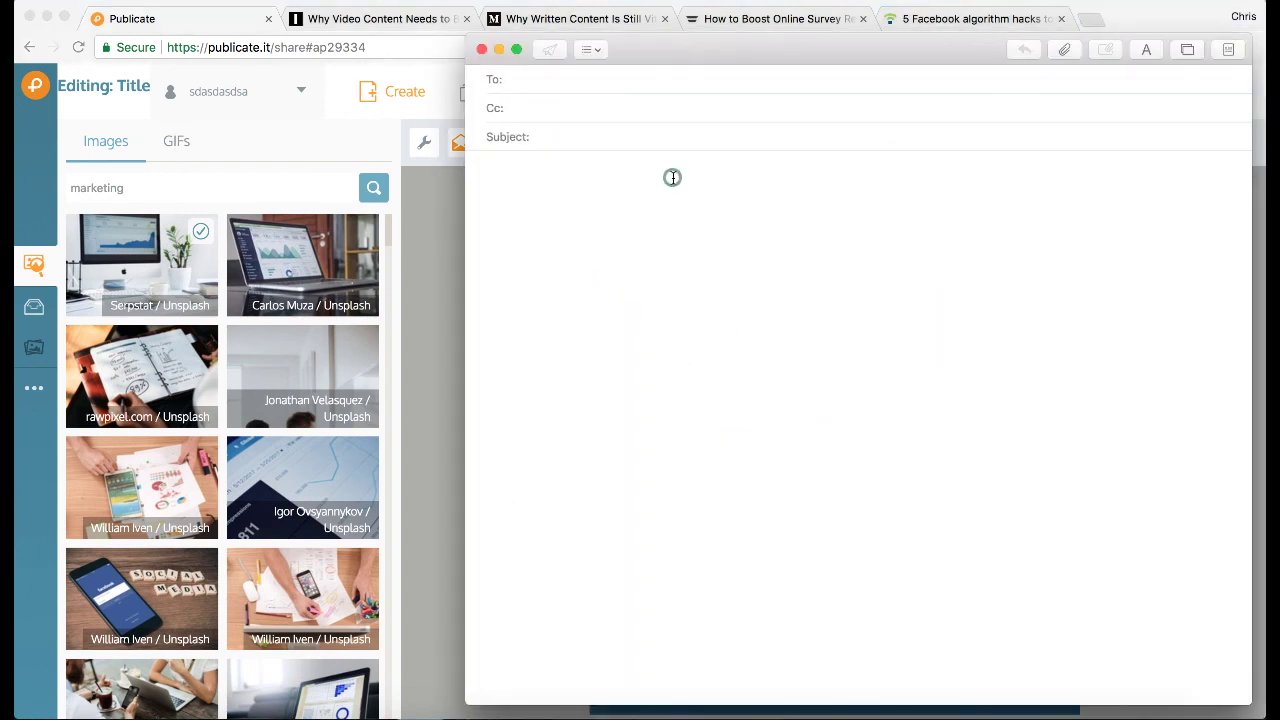
{"action": "right_click", "coordinate": [686, 186]}
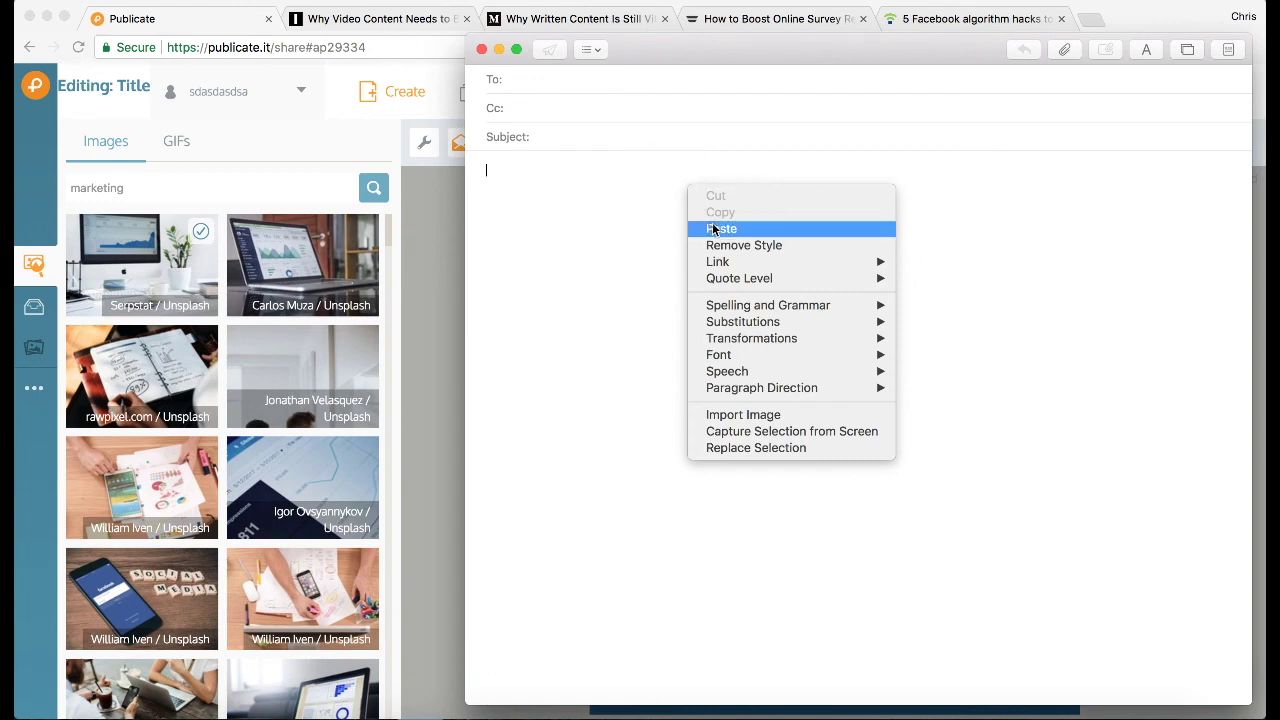
{"action": "left_click", "coordinate": [712, 228]}
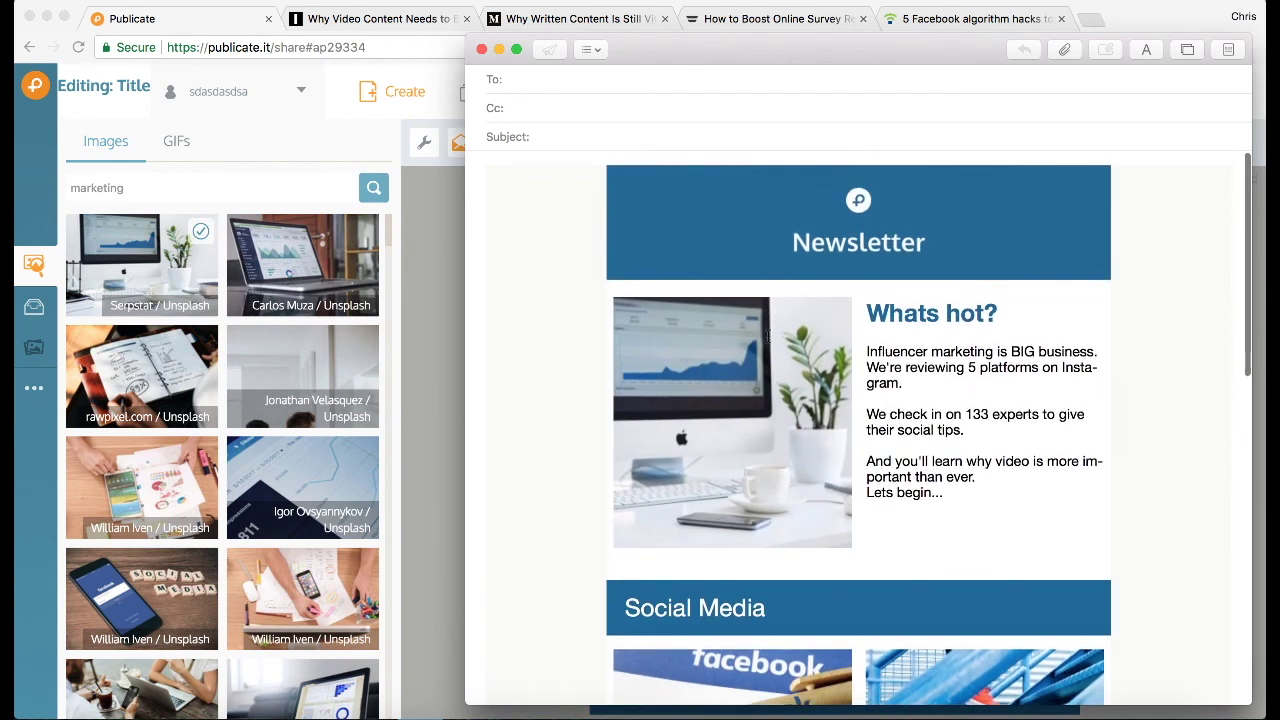
{"action": "scroll", "coordinate": [768, 336], "scroll_direction": "down", "scroll_amount": 3}
{"action": "scroll", "coordinate": [768, 336], "scroll_direction": "down", "scroll_amount": 3}
{"action": "scroll", "coordinate": [768, 336], "scroll_direction": "up", "scroll_amount": 5}
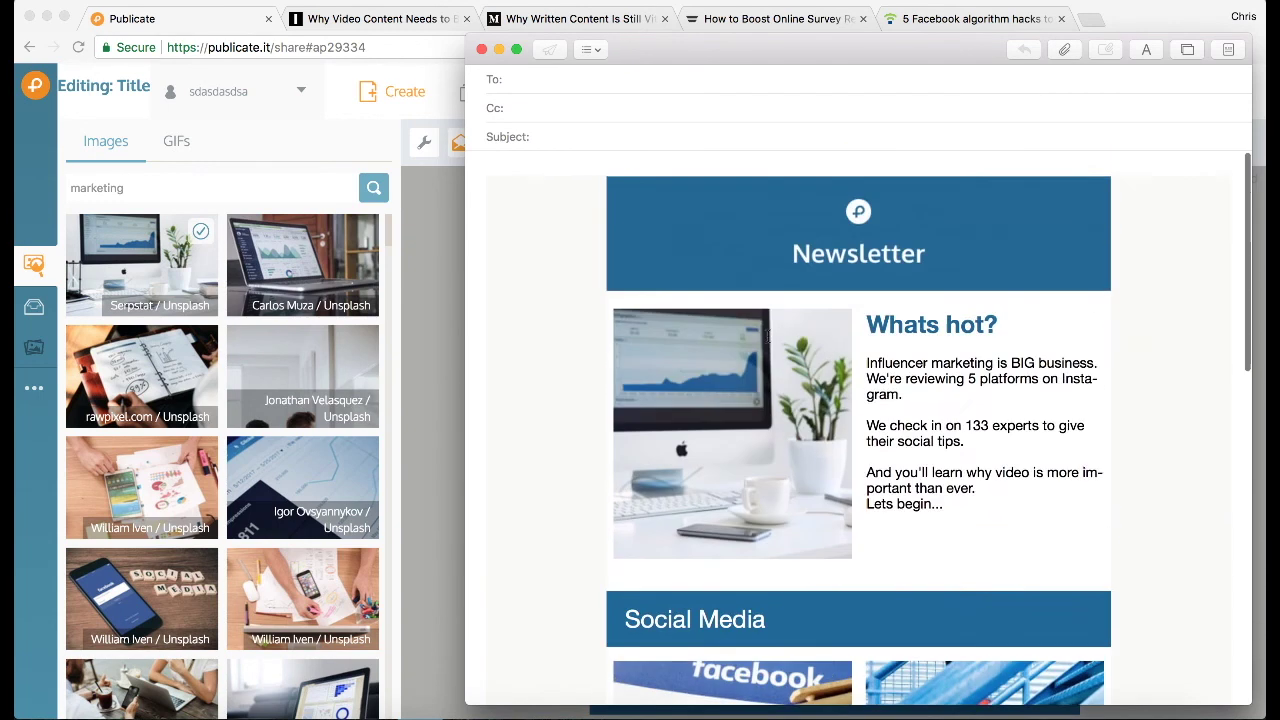